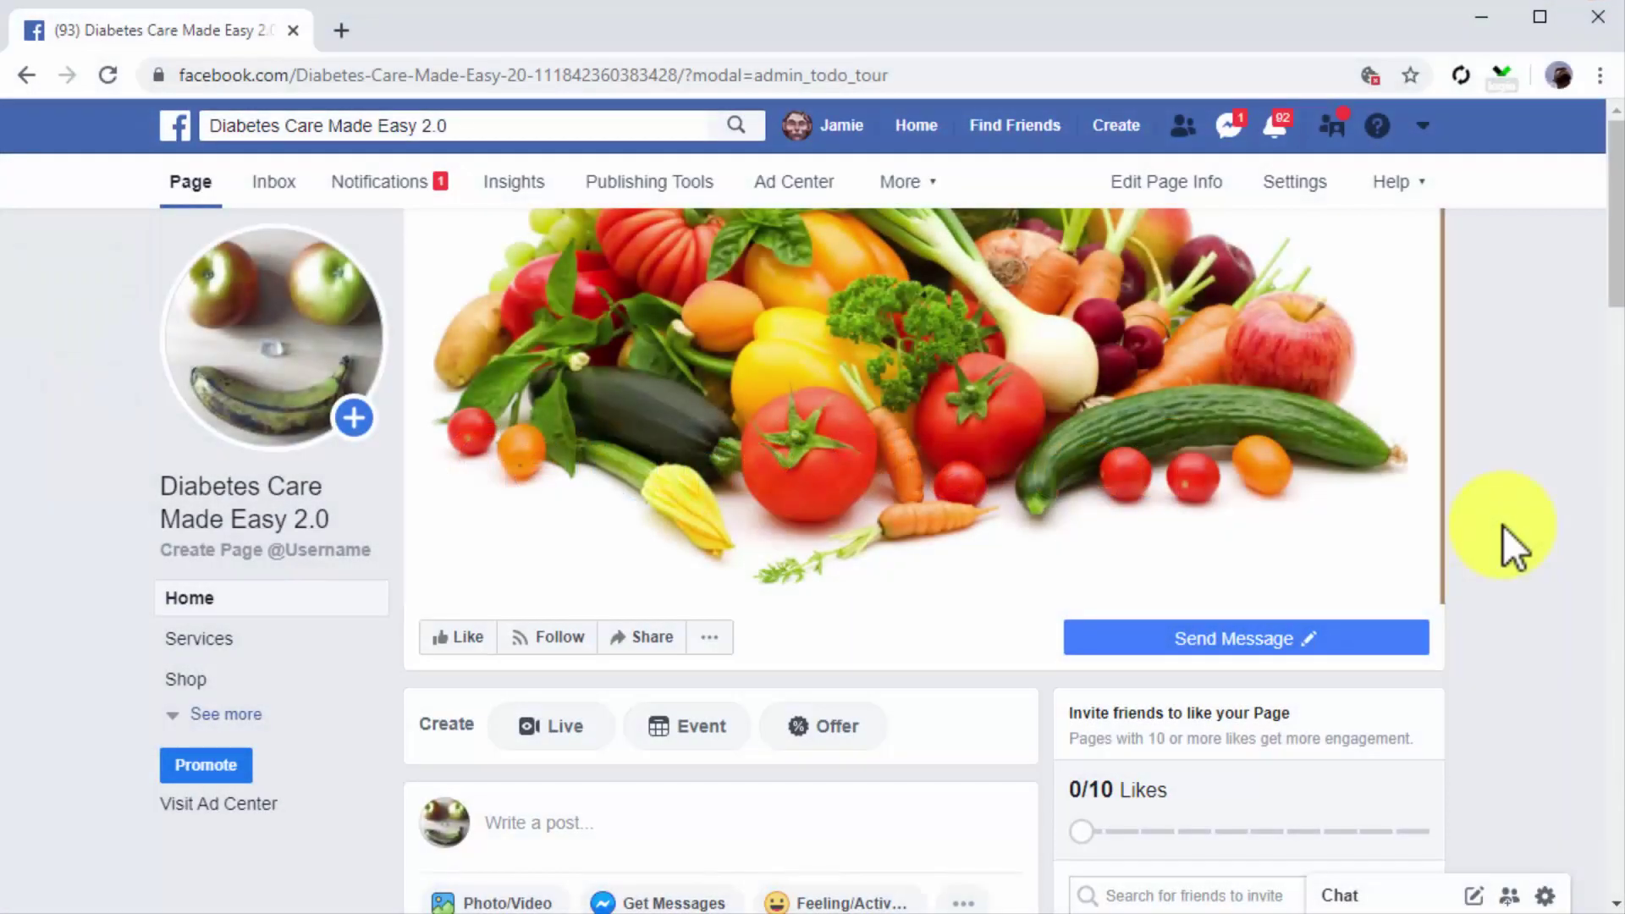
Step: Open the boost settings for the page's "How To Kick-Start Fat-Shredding Habits In 21 Days" post
scroll(1502, 525, down, 5)
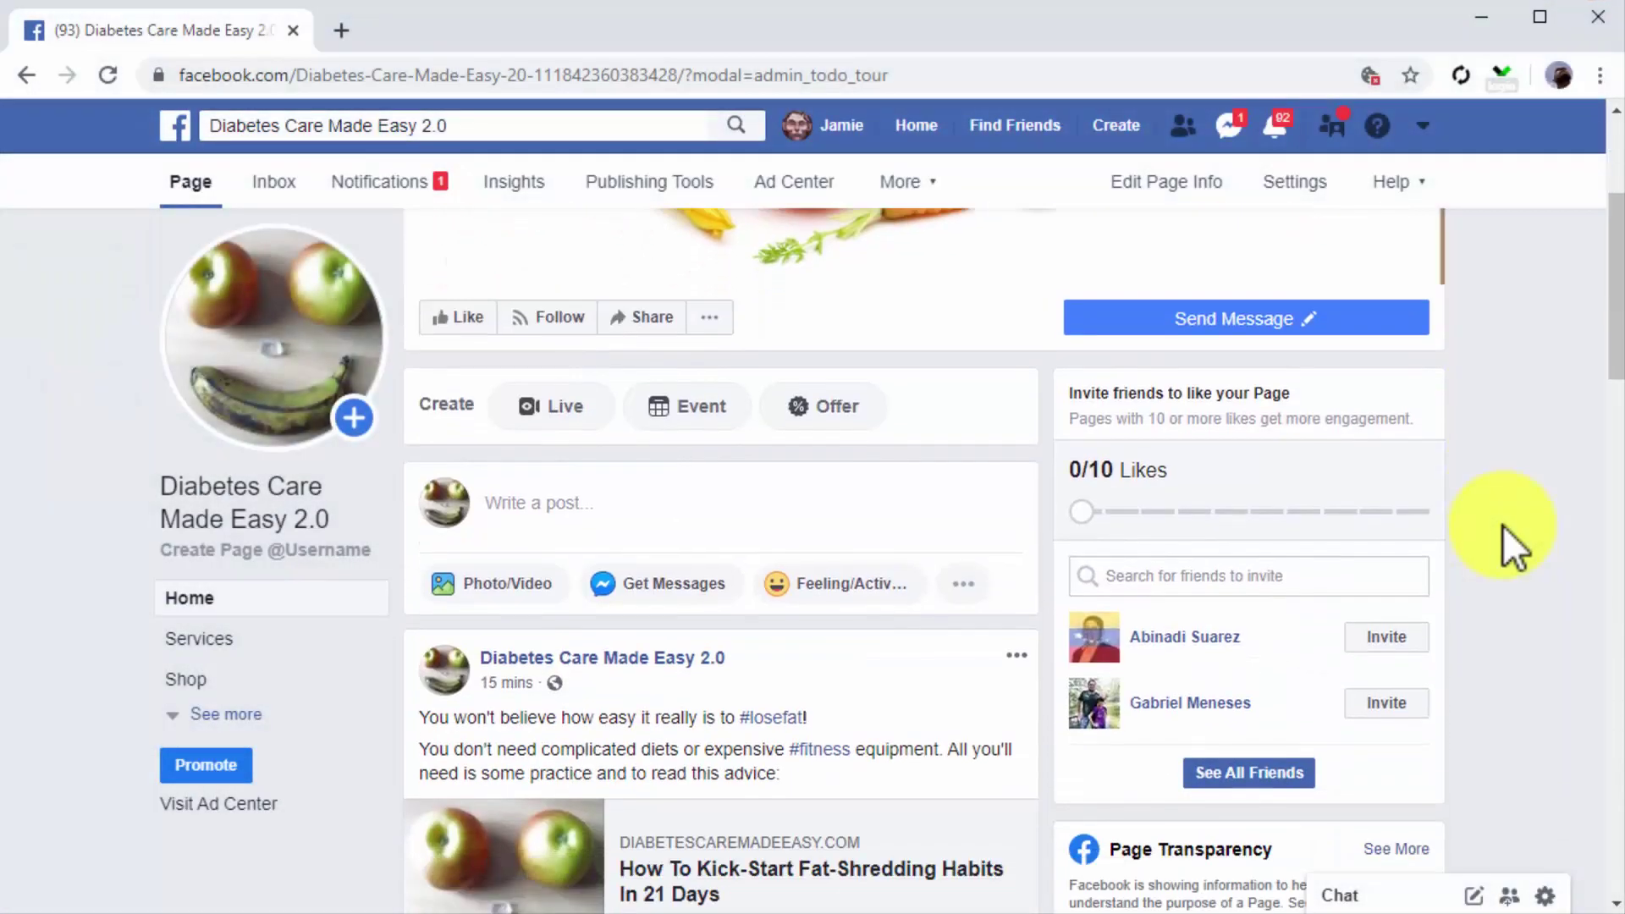
scroll(1501, 525, down, 2)
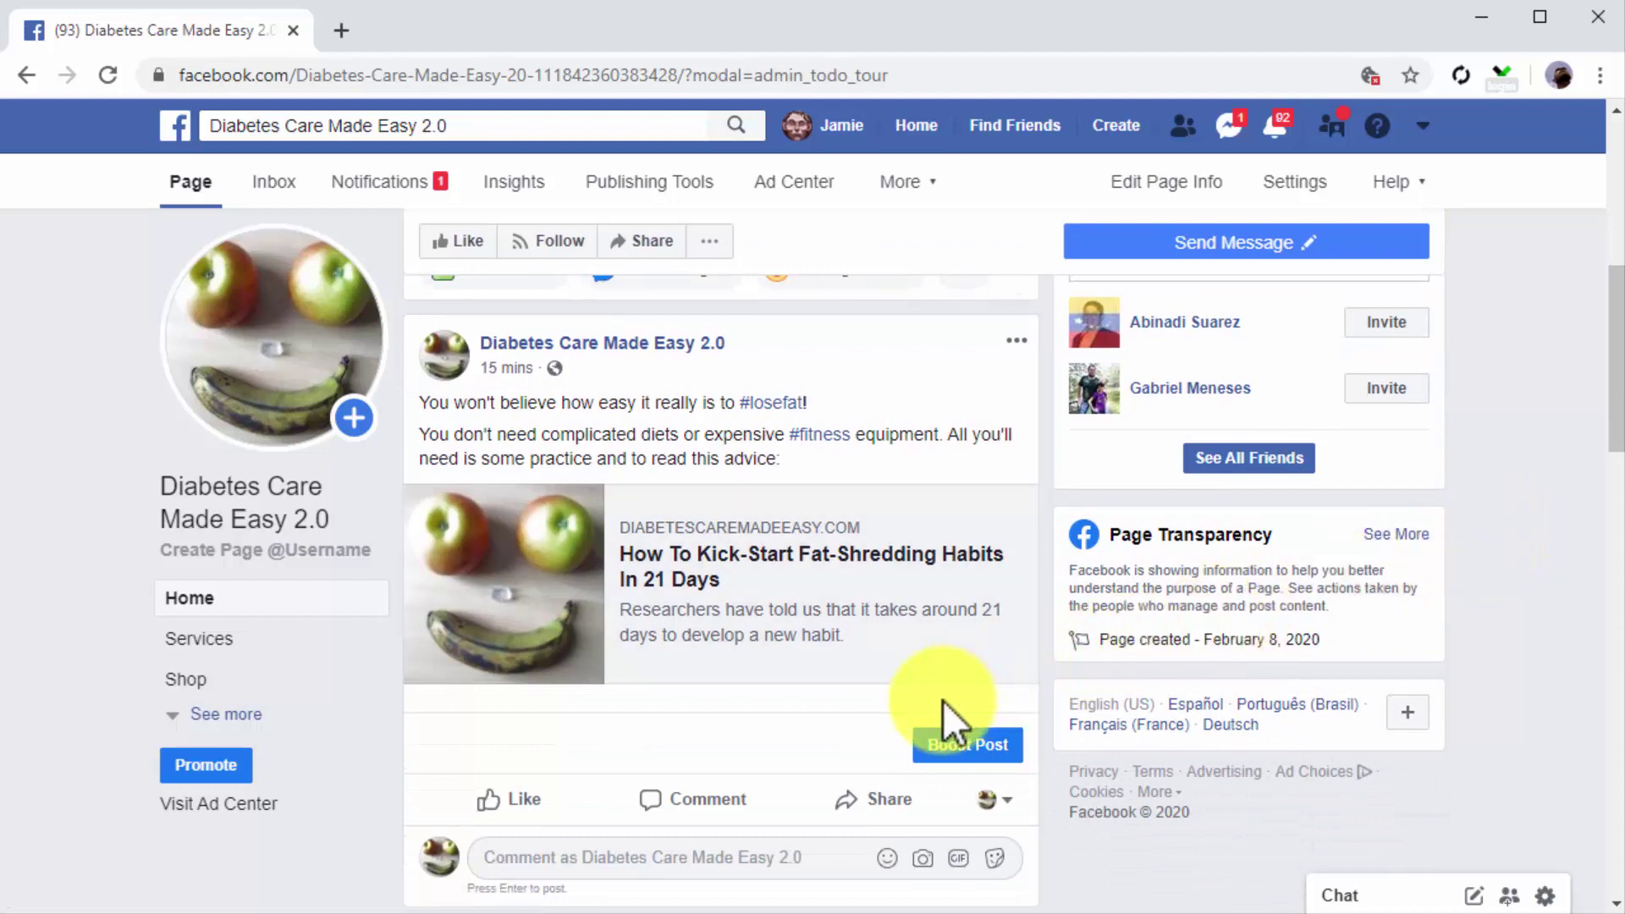
click(959, 746)
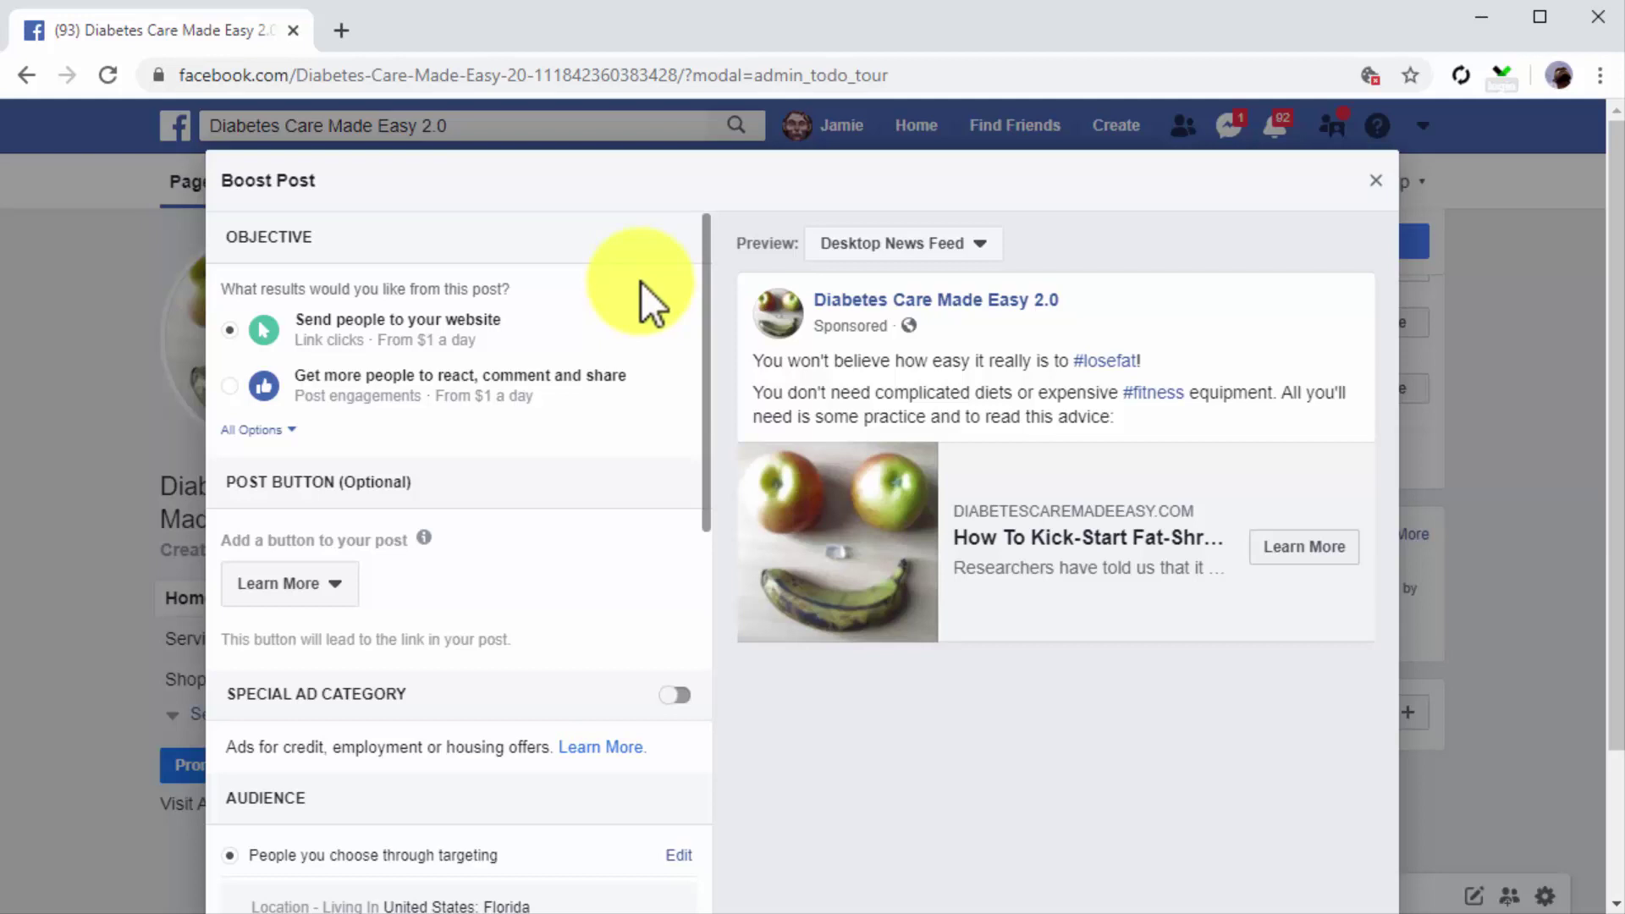
Step: Set the boost objective to Get more people to react, comment and share, and the post button to No Button
click(232, 385)
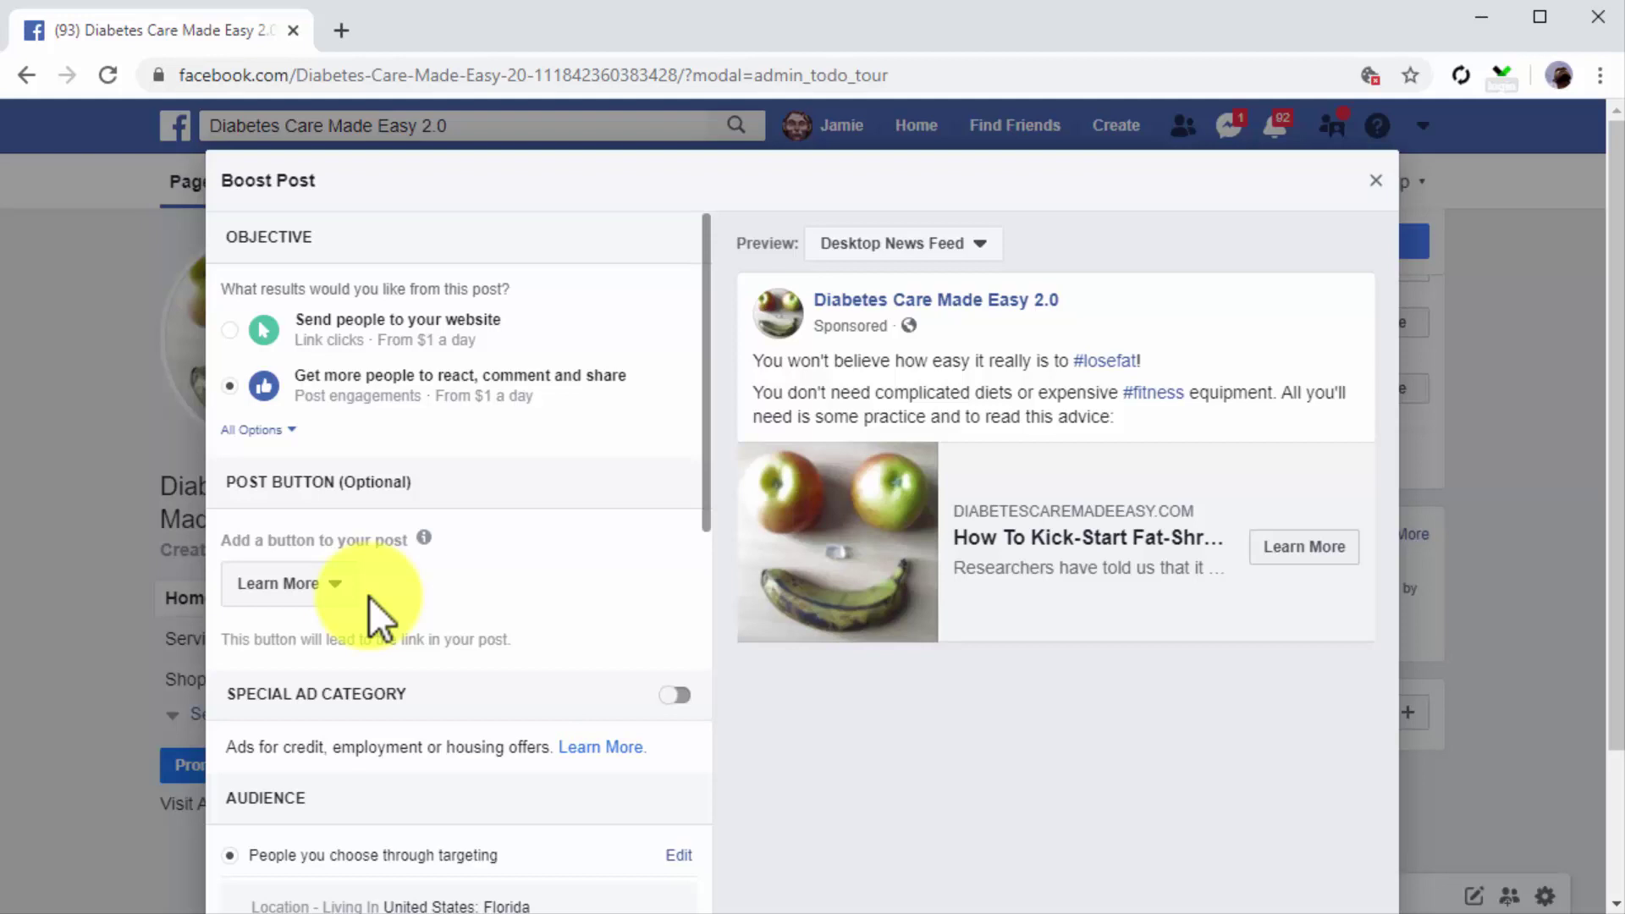
click(337, 591)
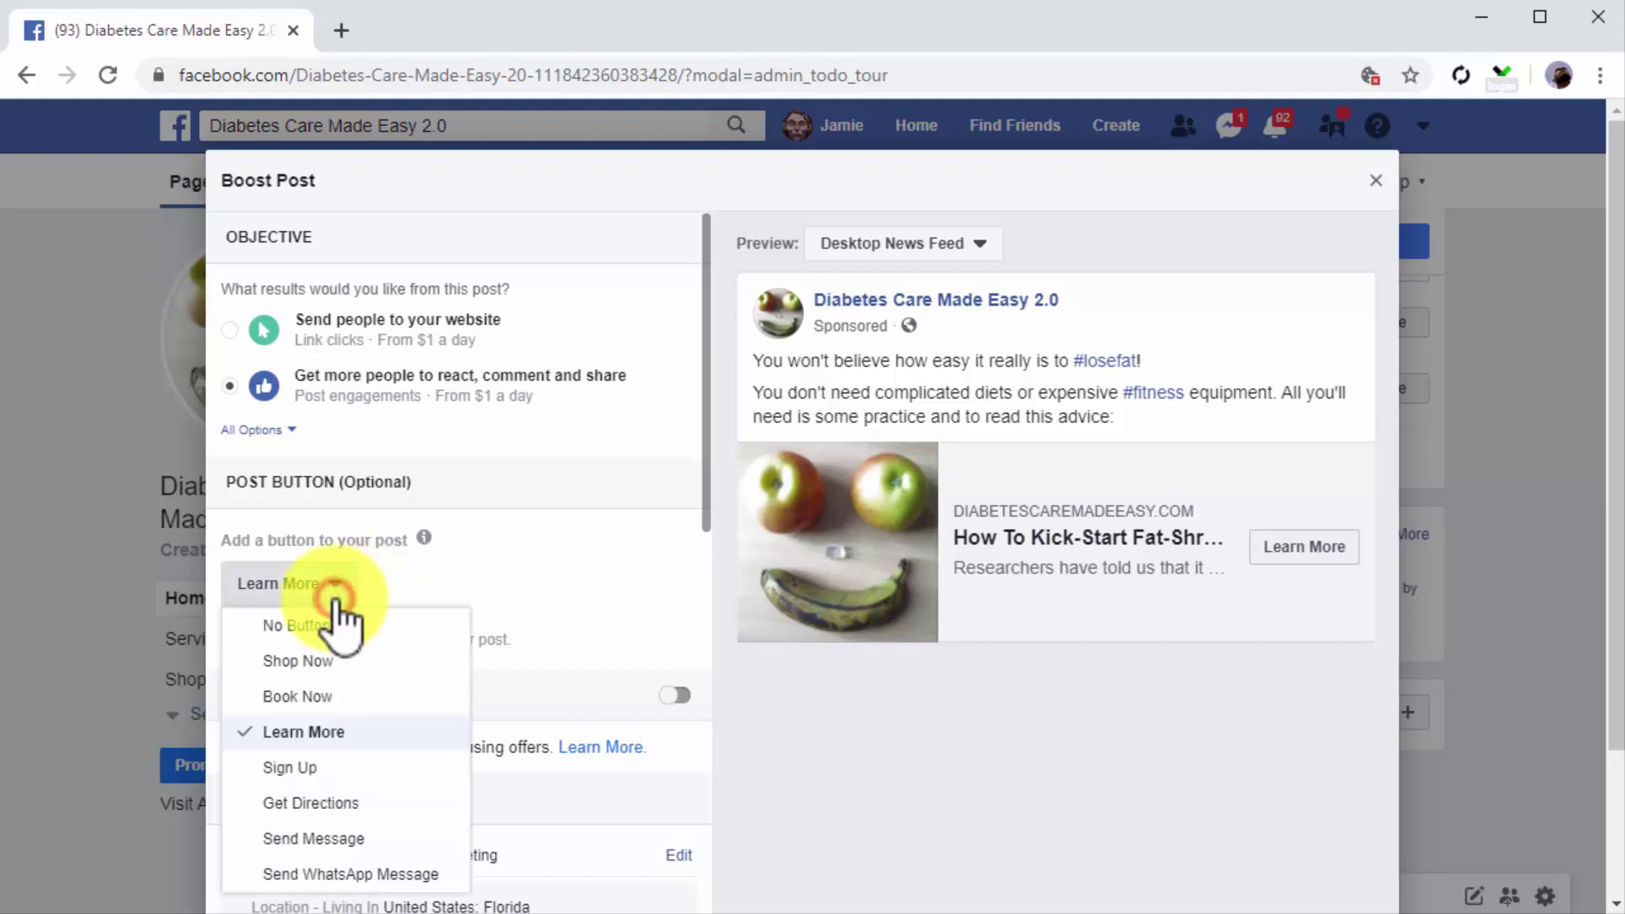
click(339, 623)
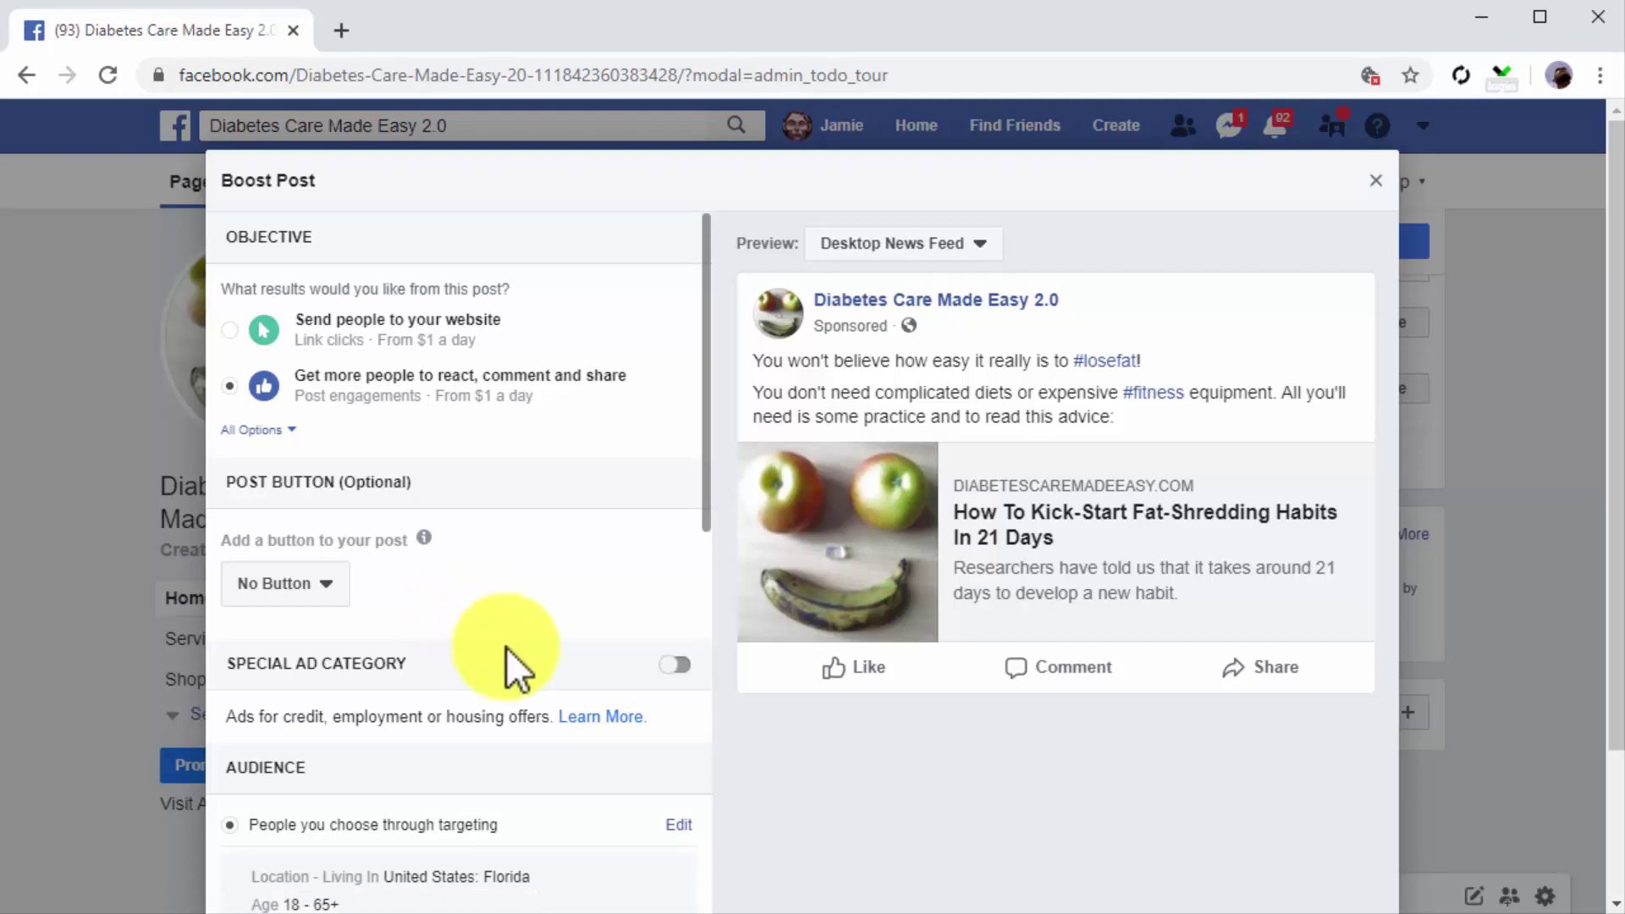
Step: Edit the targeted audience to ages 24 to 56 and add California and New York, New York to its locations
scroll(750, 779, down, 1)
scroll(750, 779, down, 2)
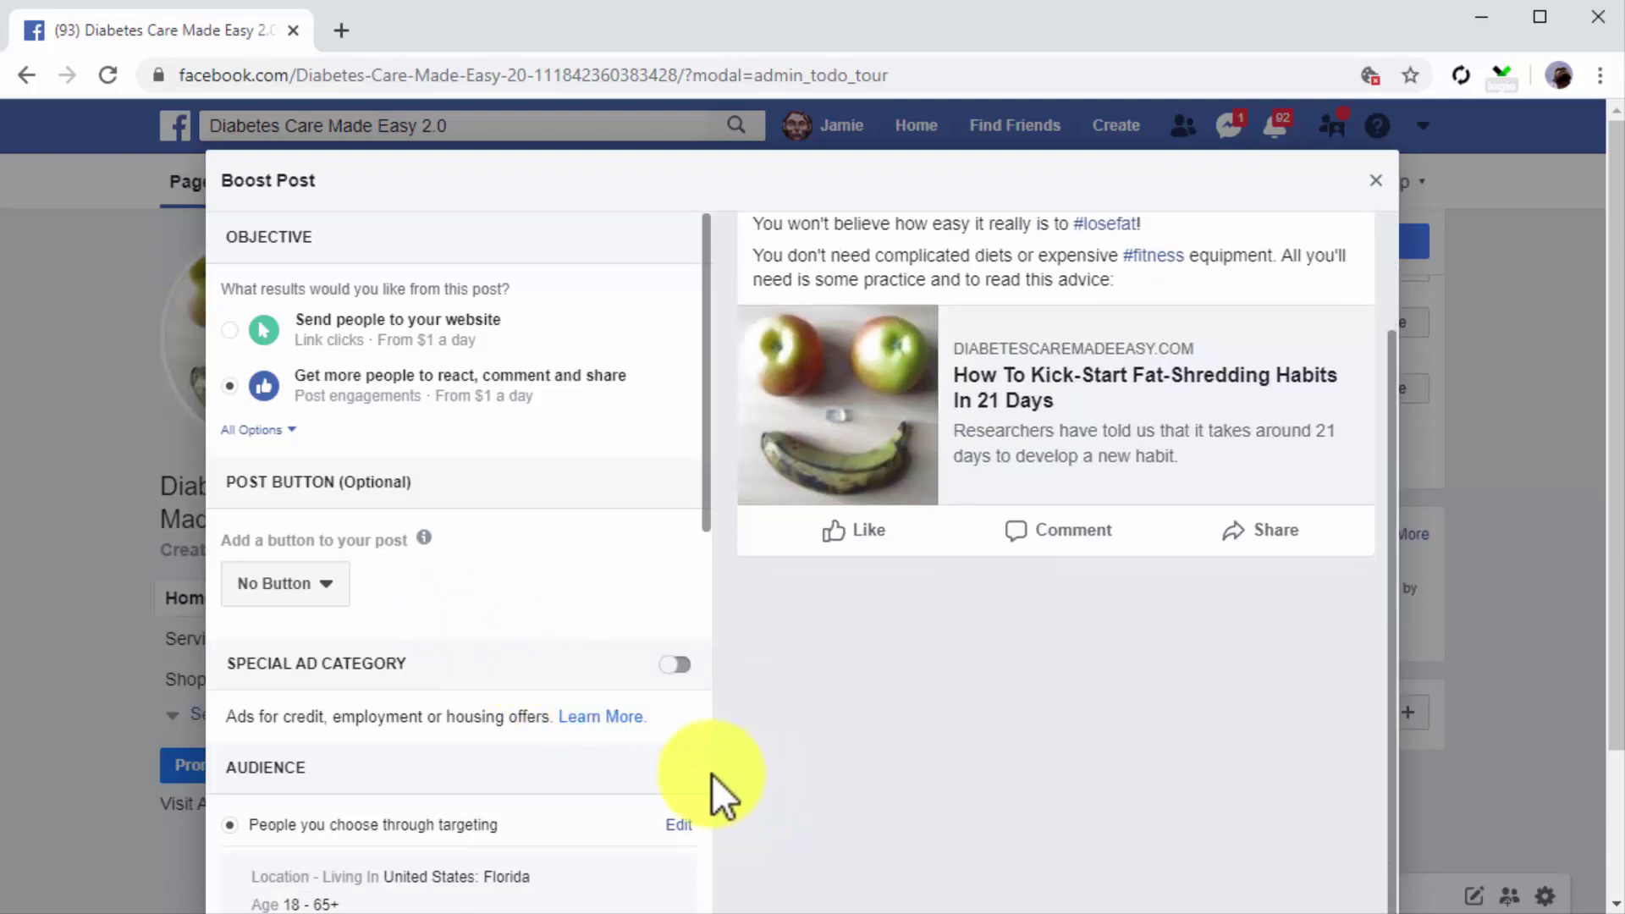
scroll(679, 765, down, 1)
scroll(679, 765, down, 2)
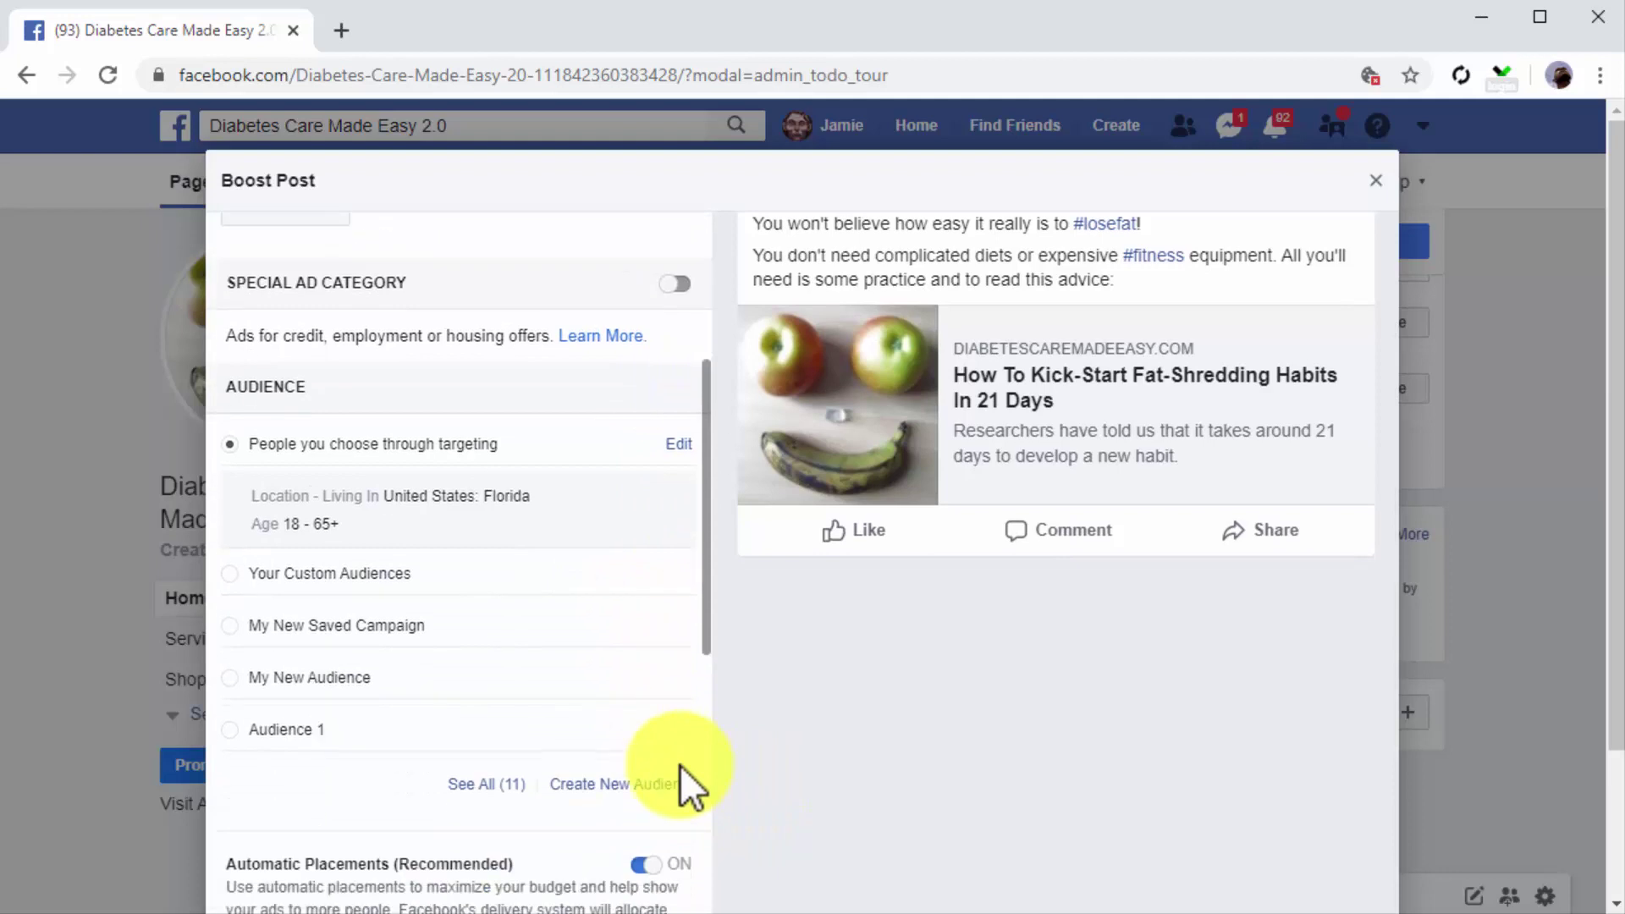
click(530, 450)
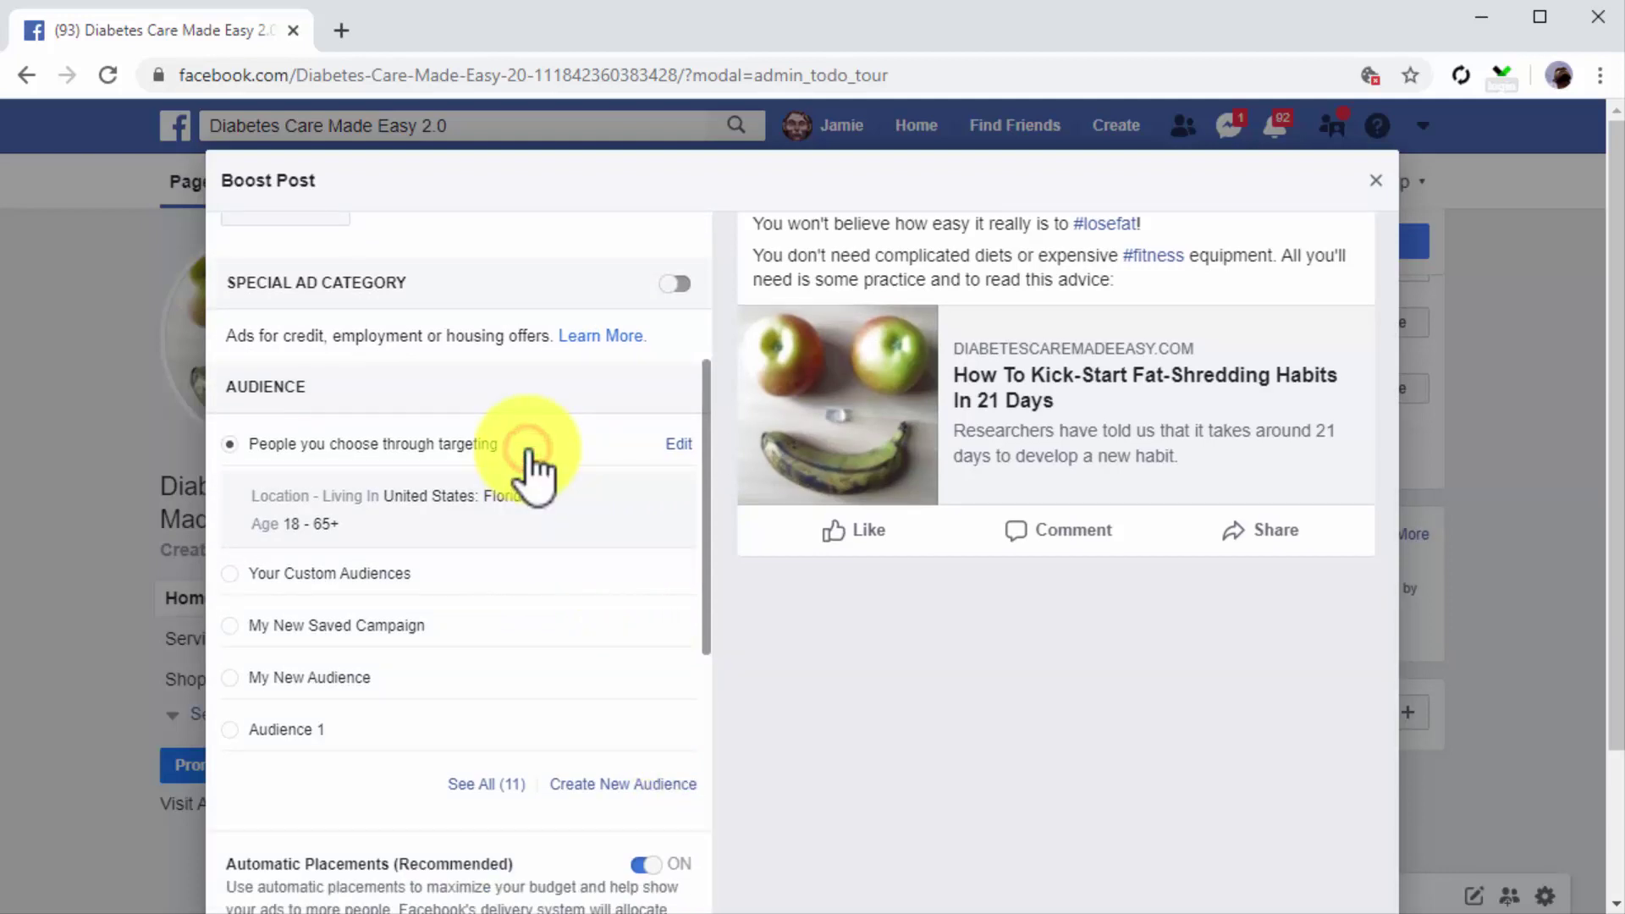
click(679, 443)
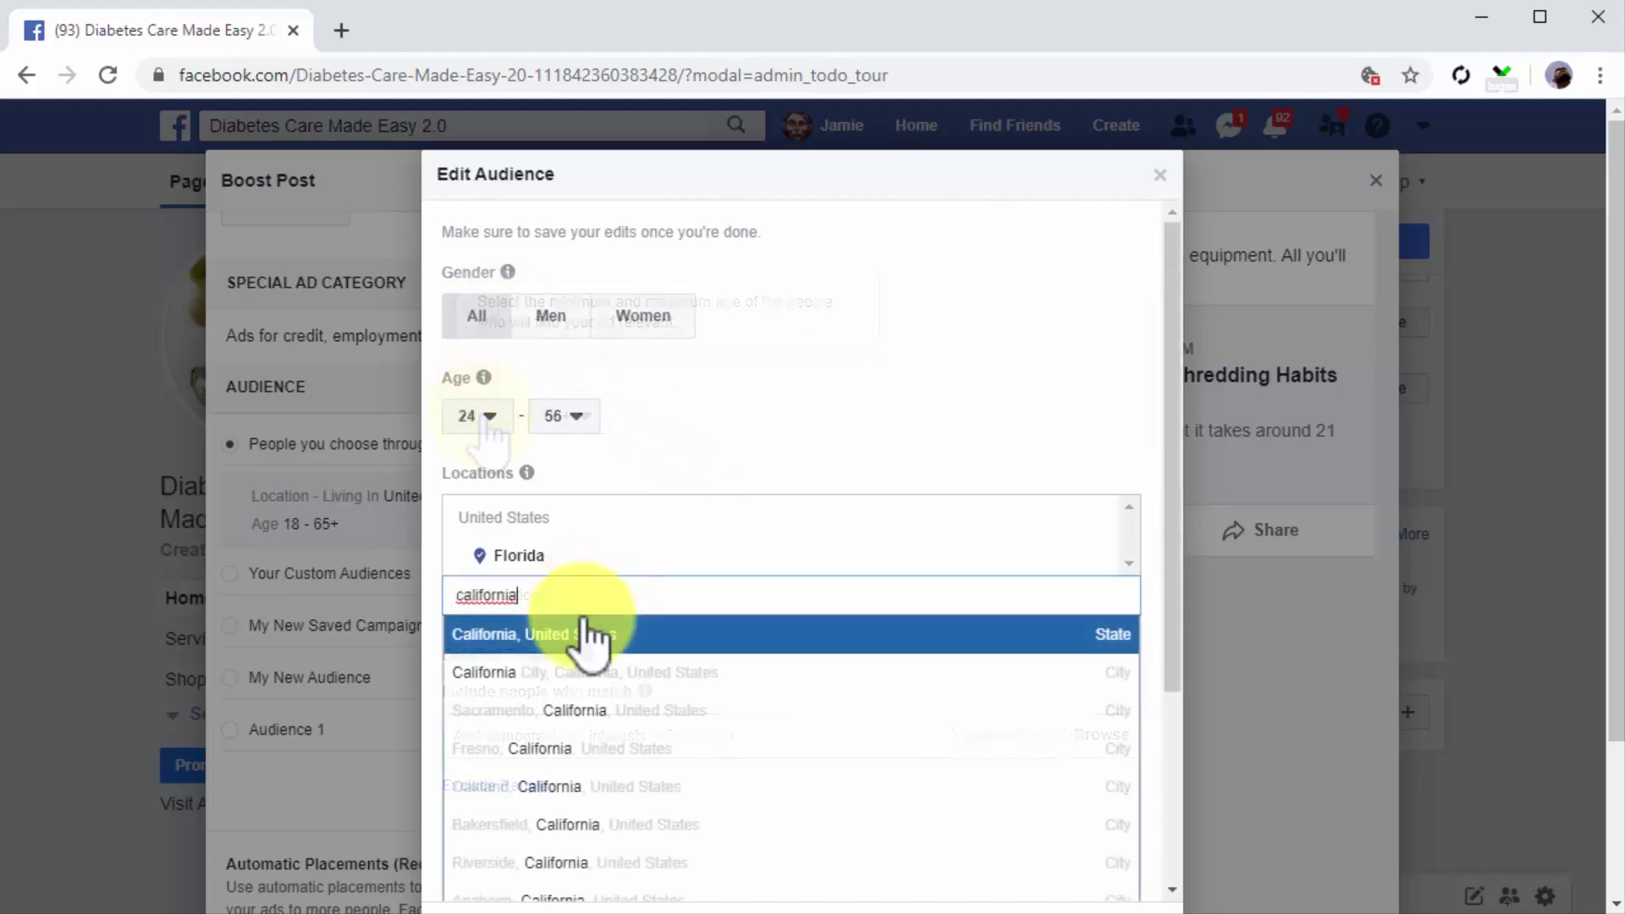
click(583, 635)
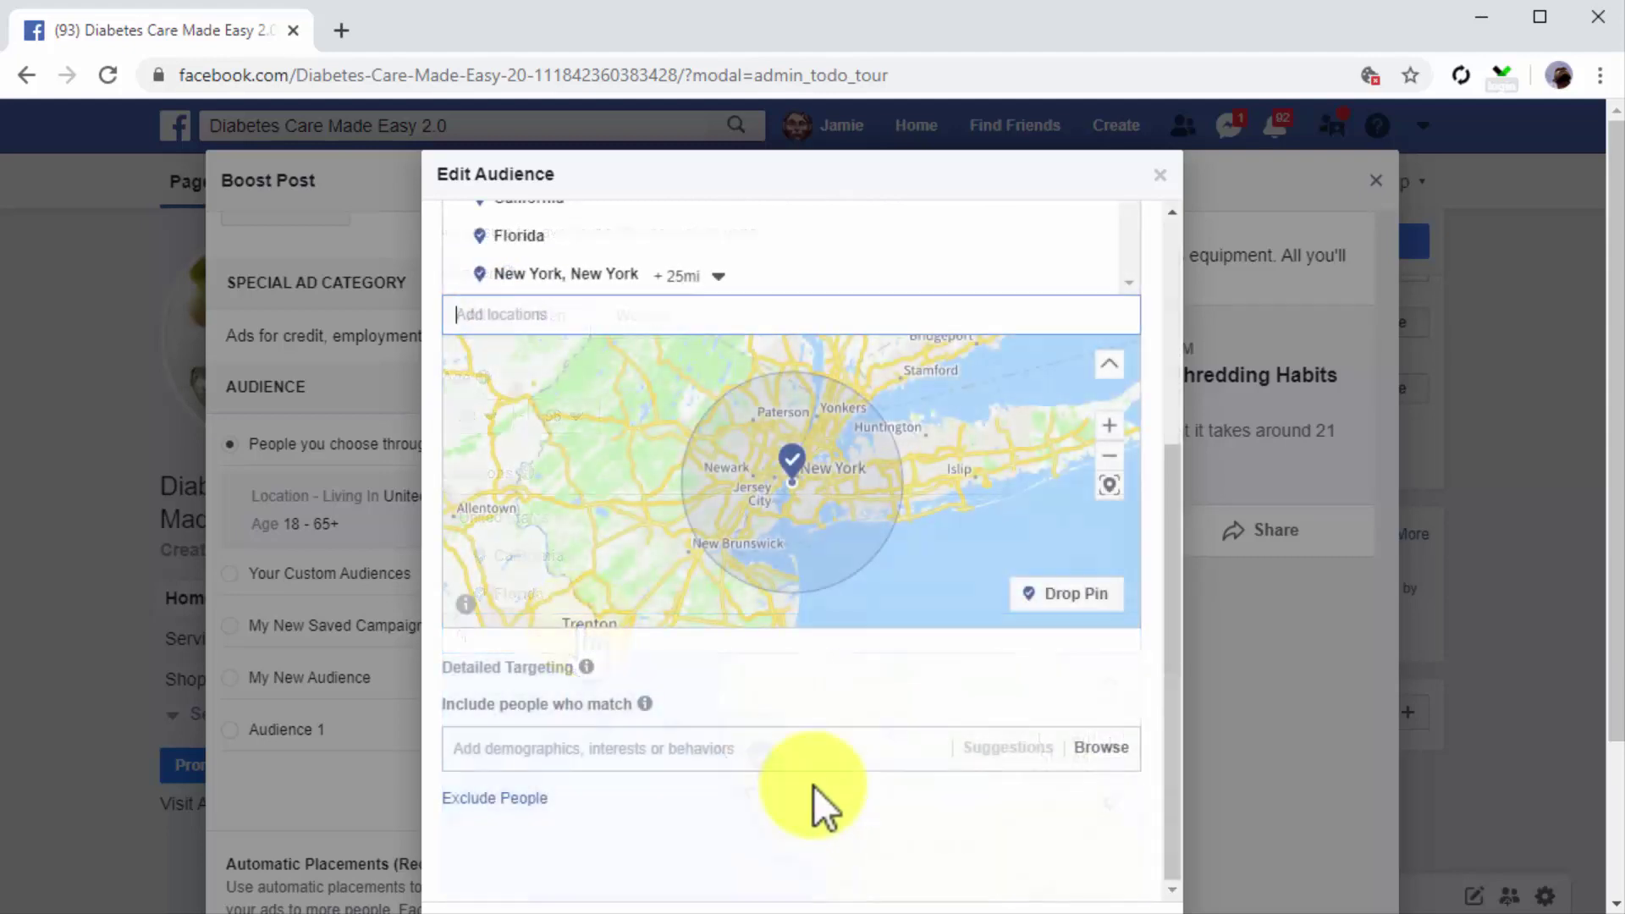
Step: Add Healthy eating and Muscle & Fitness to the audience's detailed targeting and save the audience
click(752, 748)
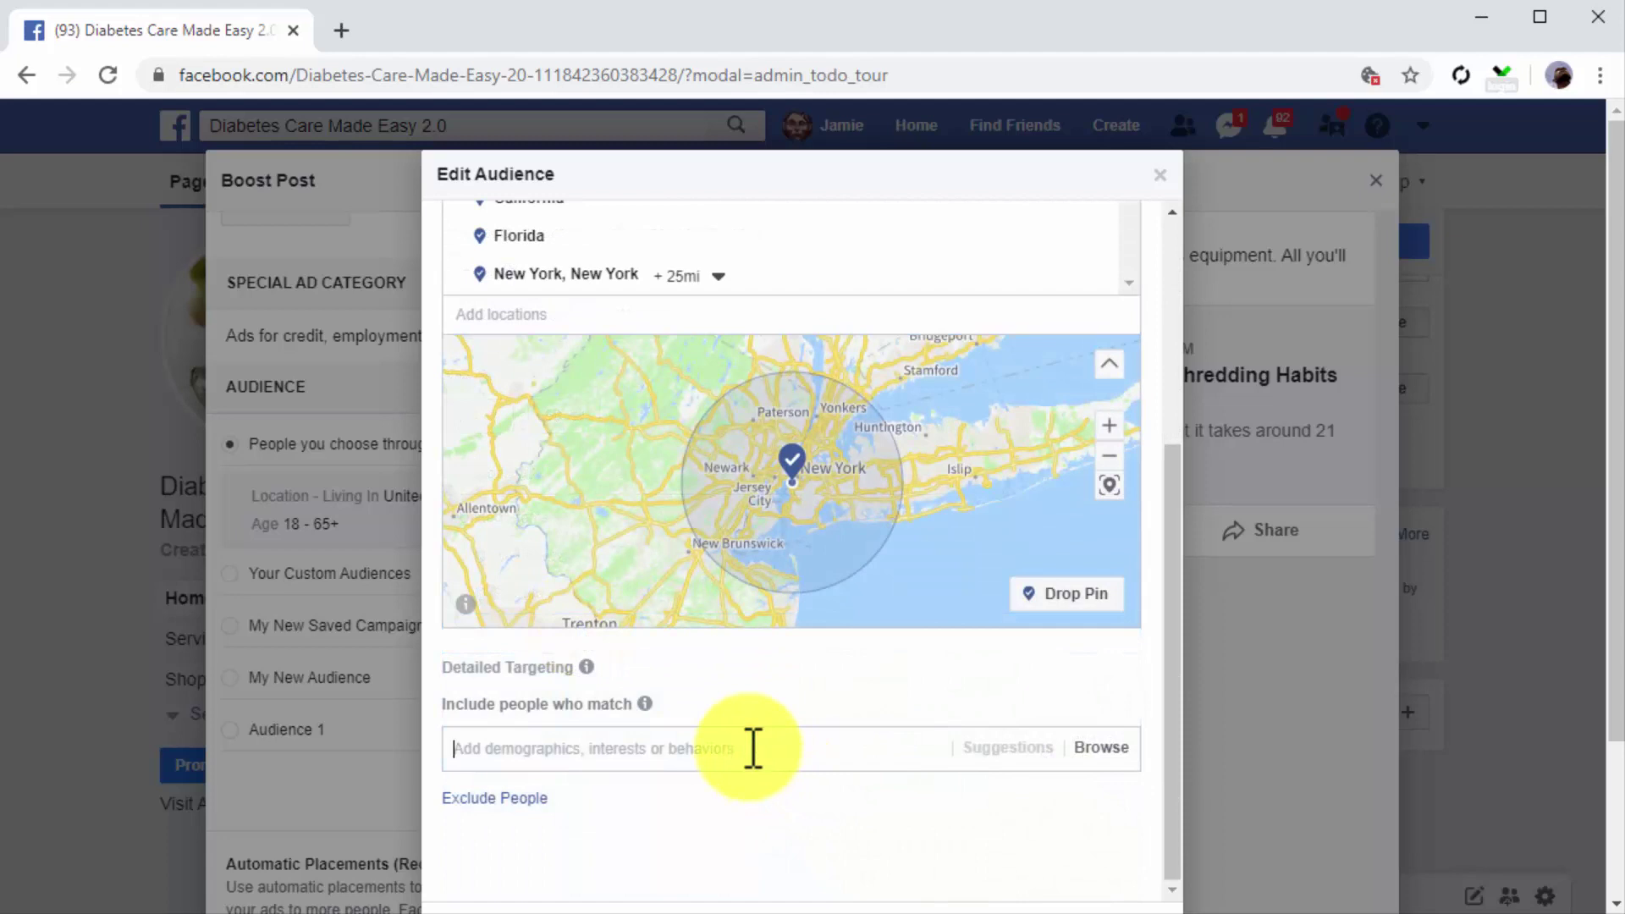
text(healthy eating)
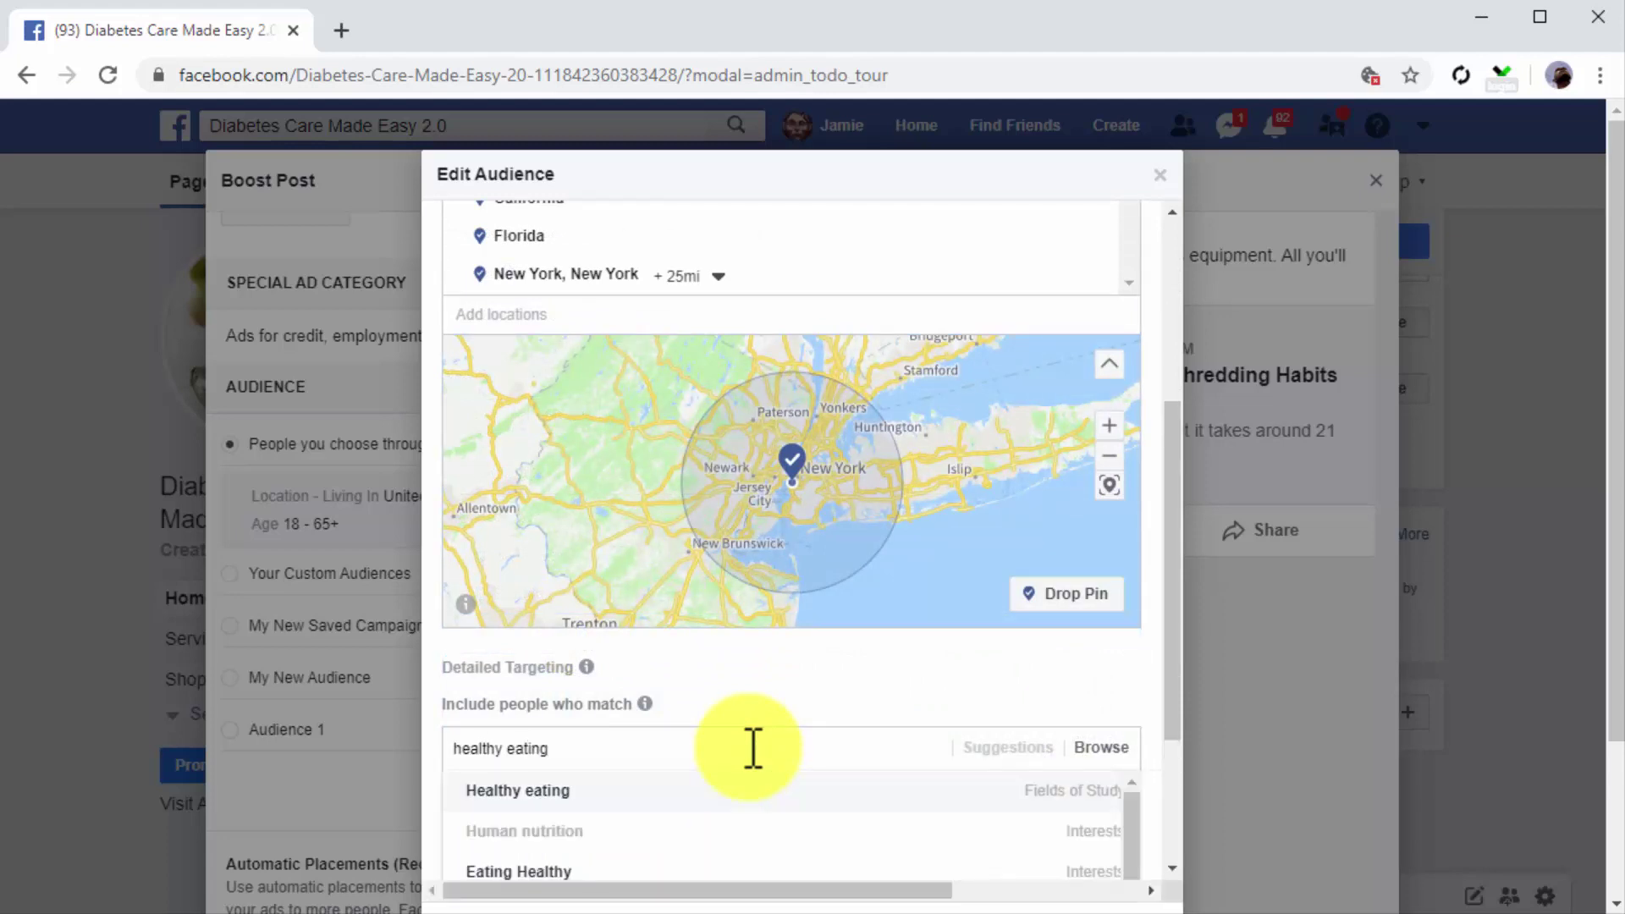
click(687, 798)
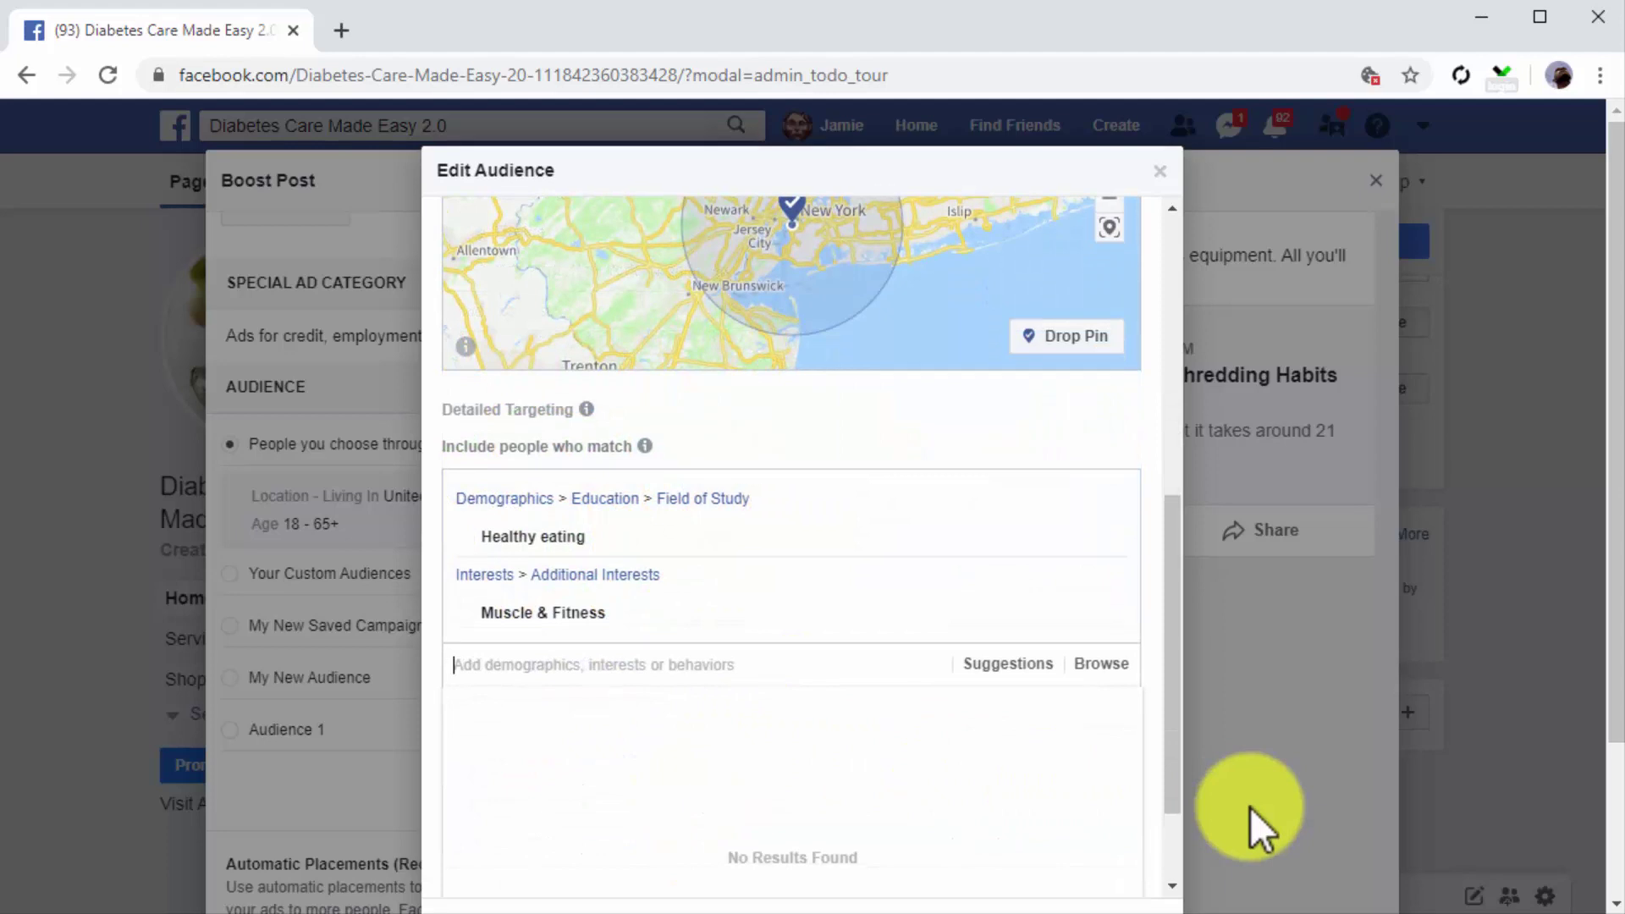
scroll(1251, 808, down, 5)
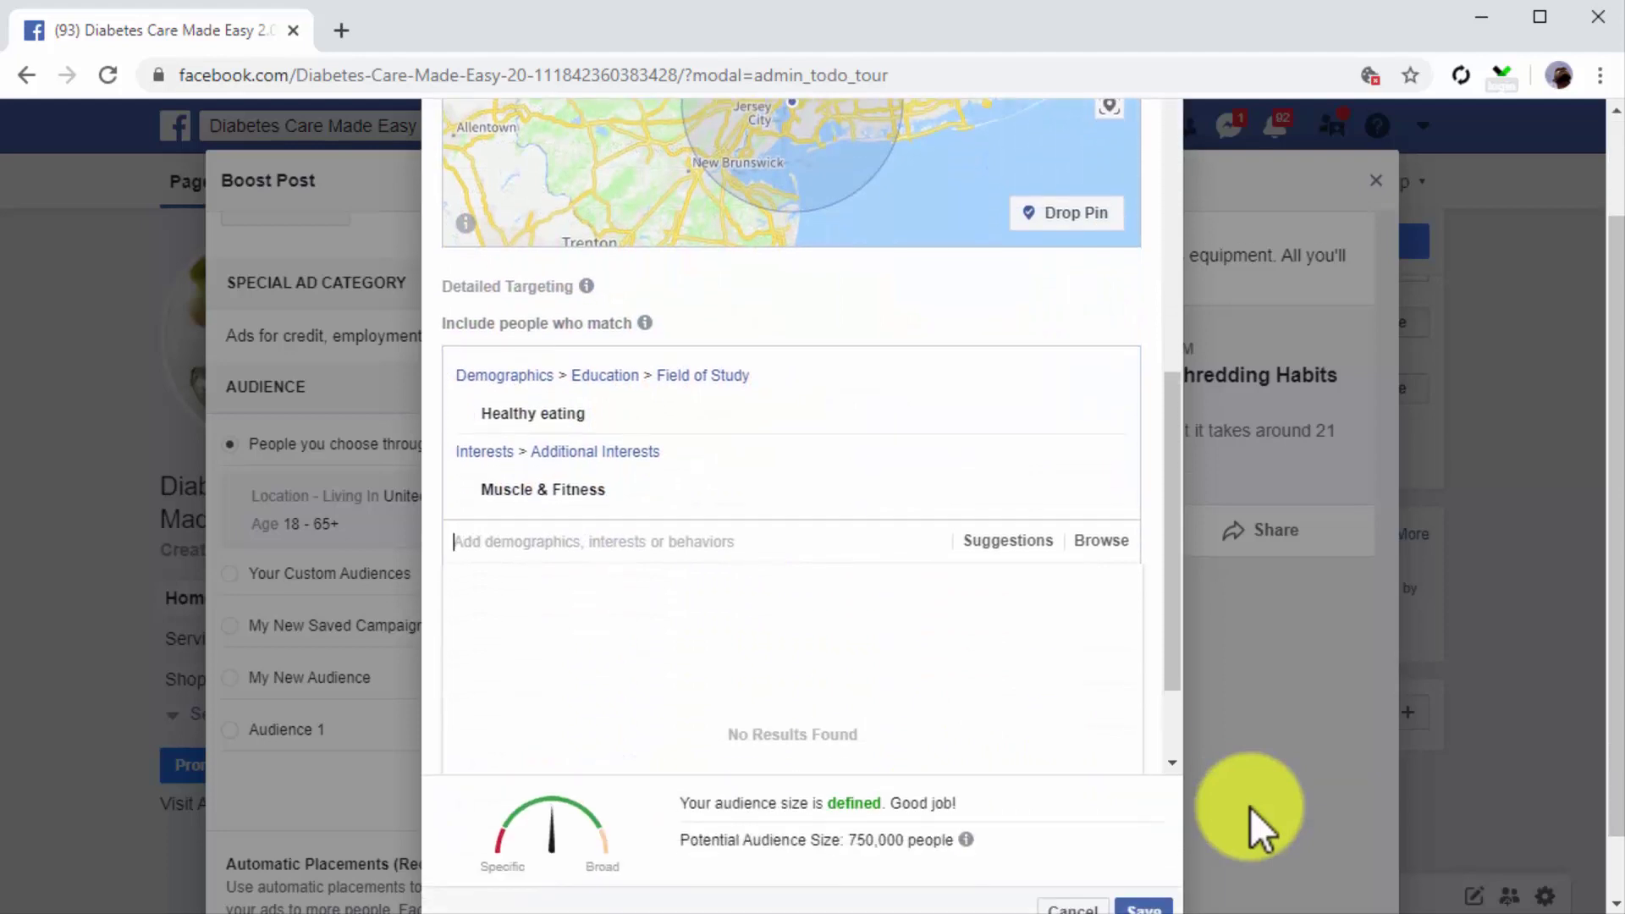
scroll(1251, 806, down, 2)
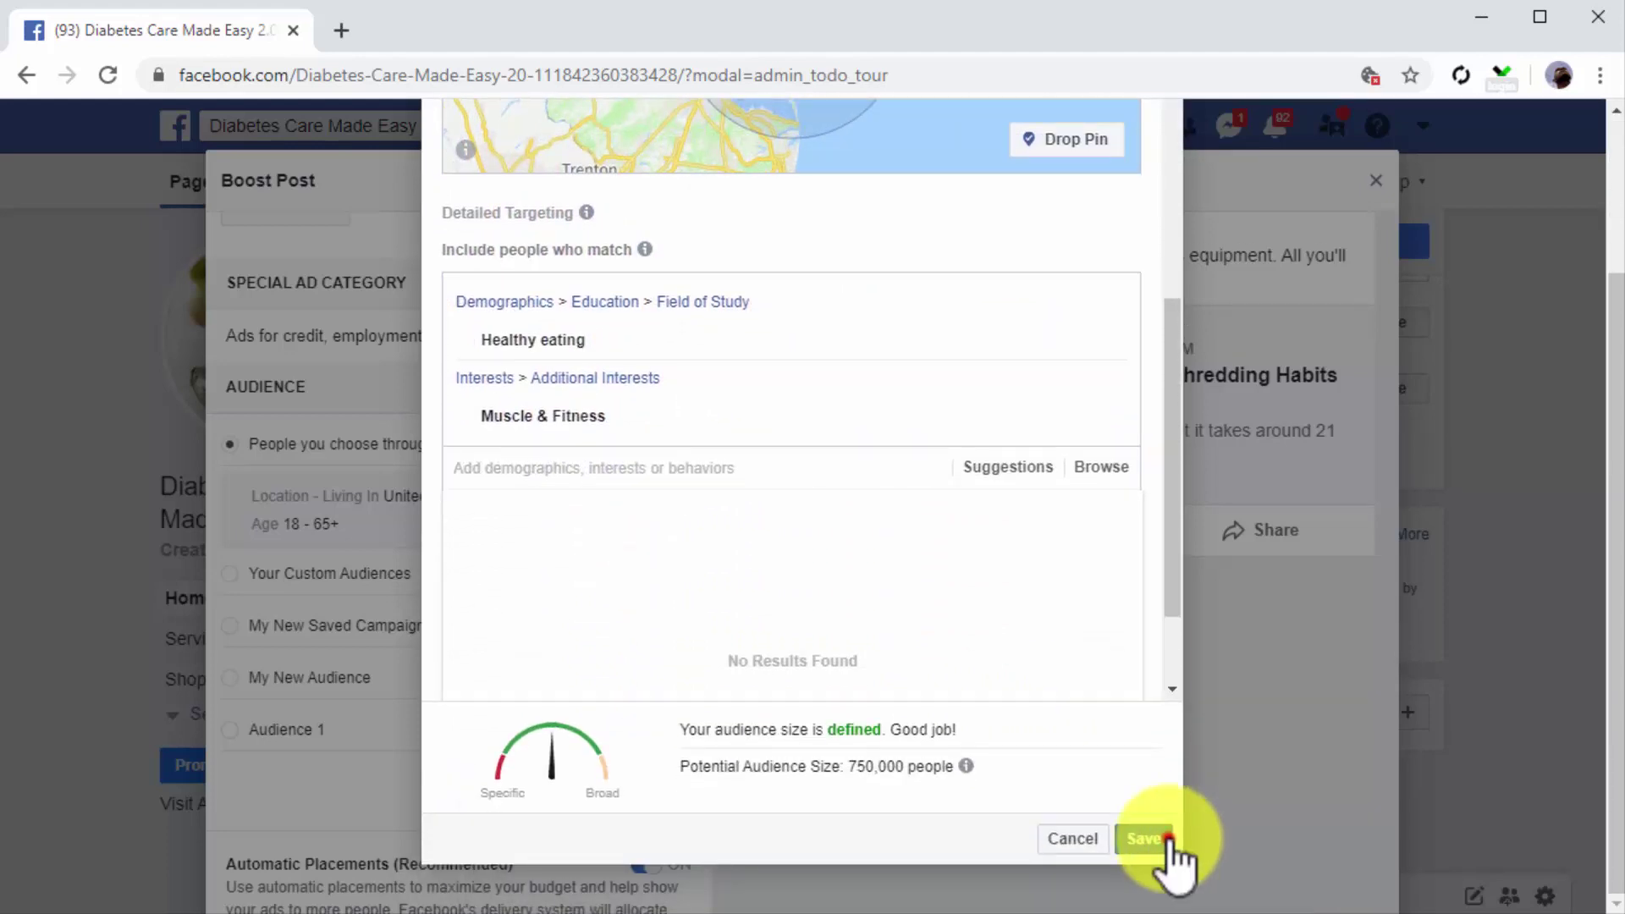
click(1169, 841)
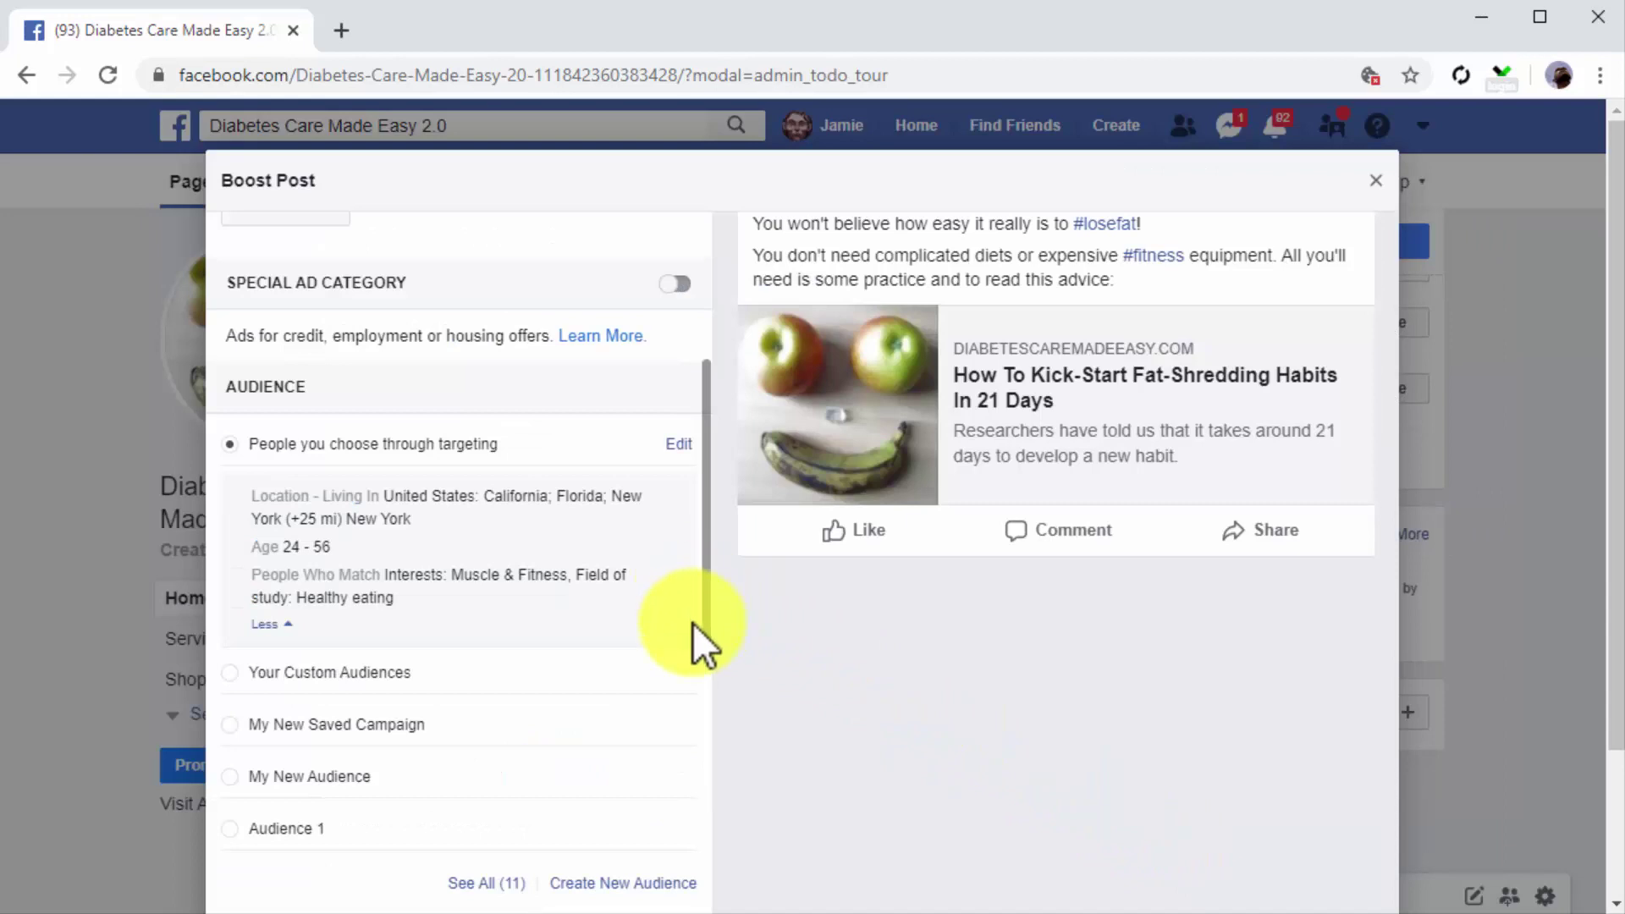
Step: Set the duration of the boost to 10 days, leaving automatic placements on
scroll(692, 623, down, 3)
scroll(693, 623, down, 3)
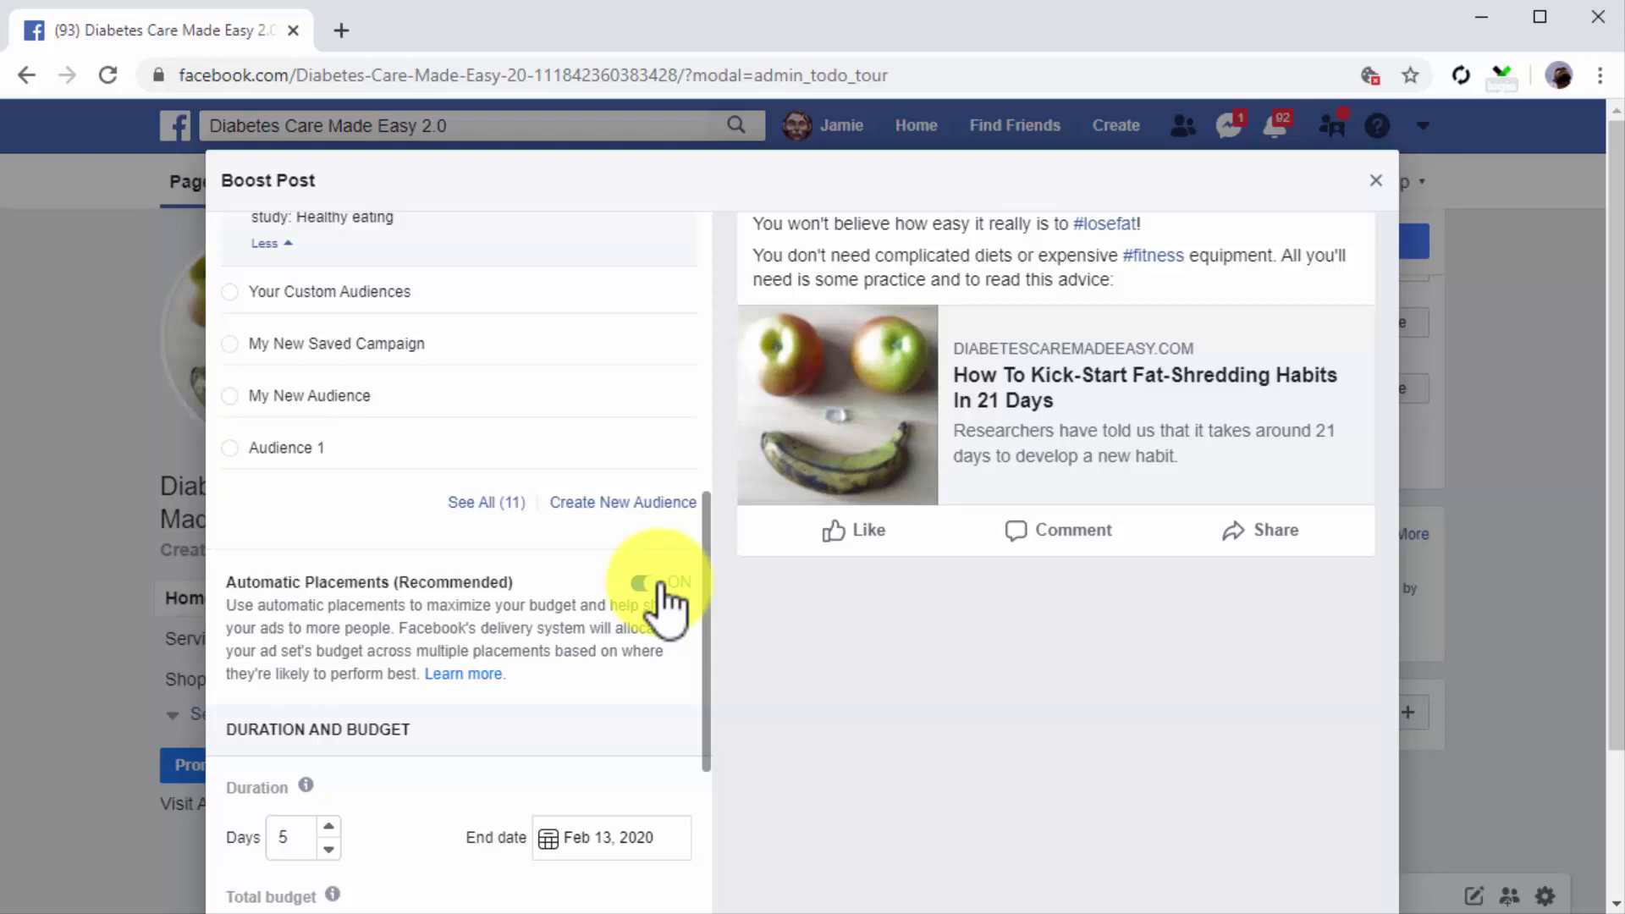
scroll(420, 804, down, 2)
scroll(421, 801, down, 1)
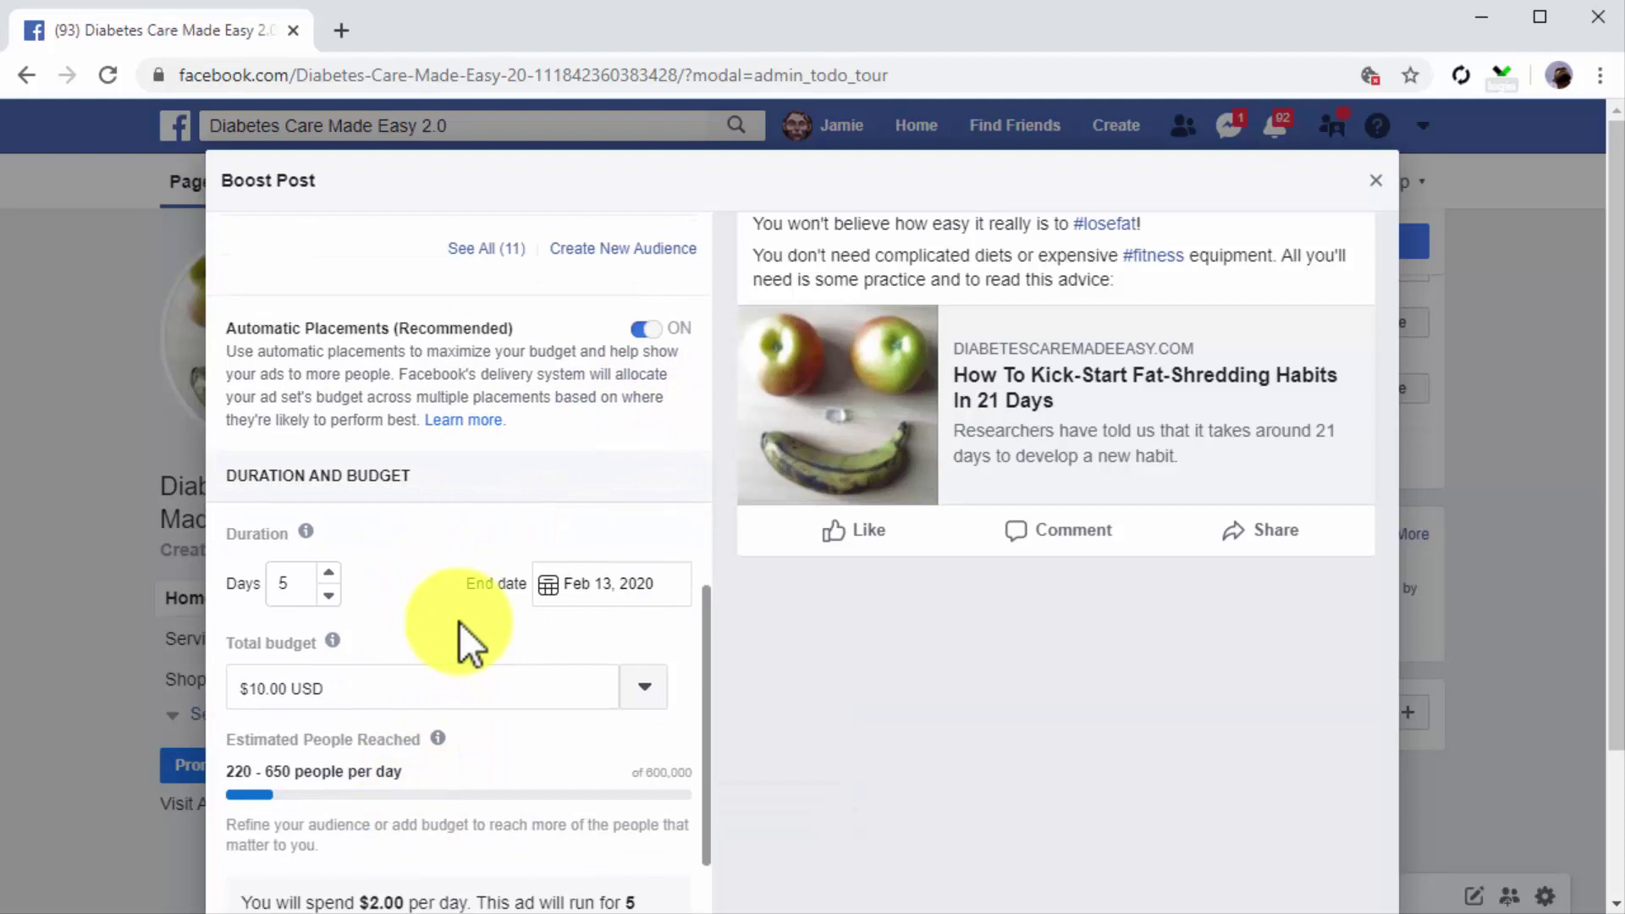
click(333, 573)
click(334, 573)
click(334, 573)
click(334, 573)
click(334, 573)
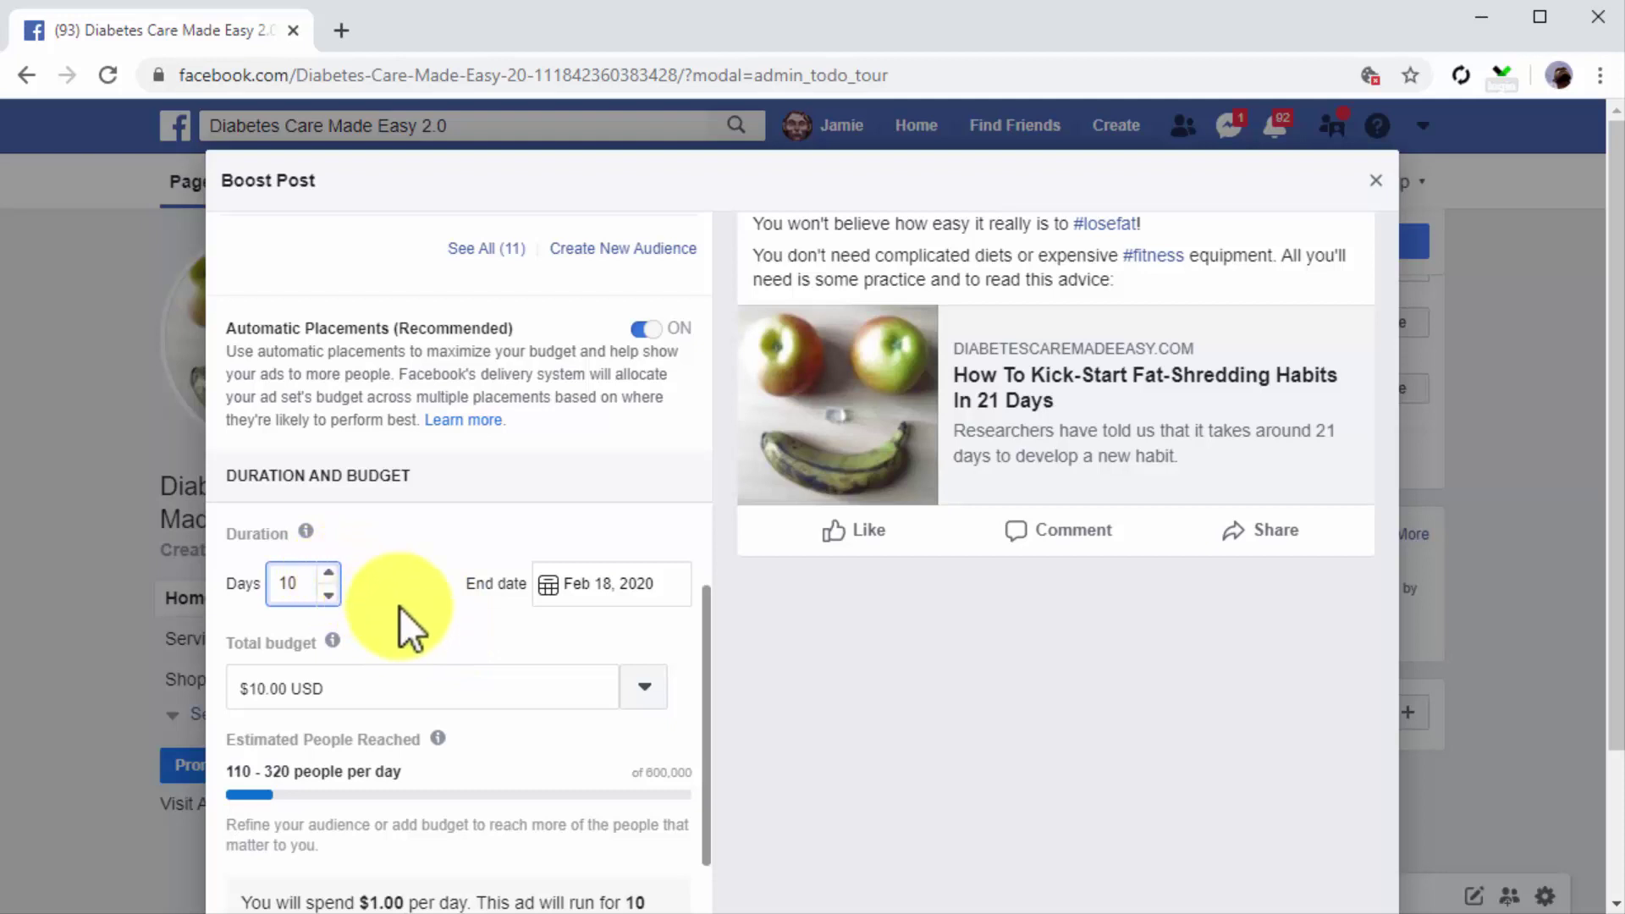
Step: Try a total budget of $5.00 USD for the boost
click(640, 696)
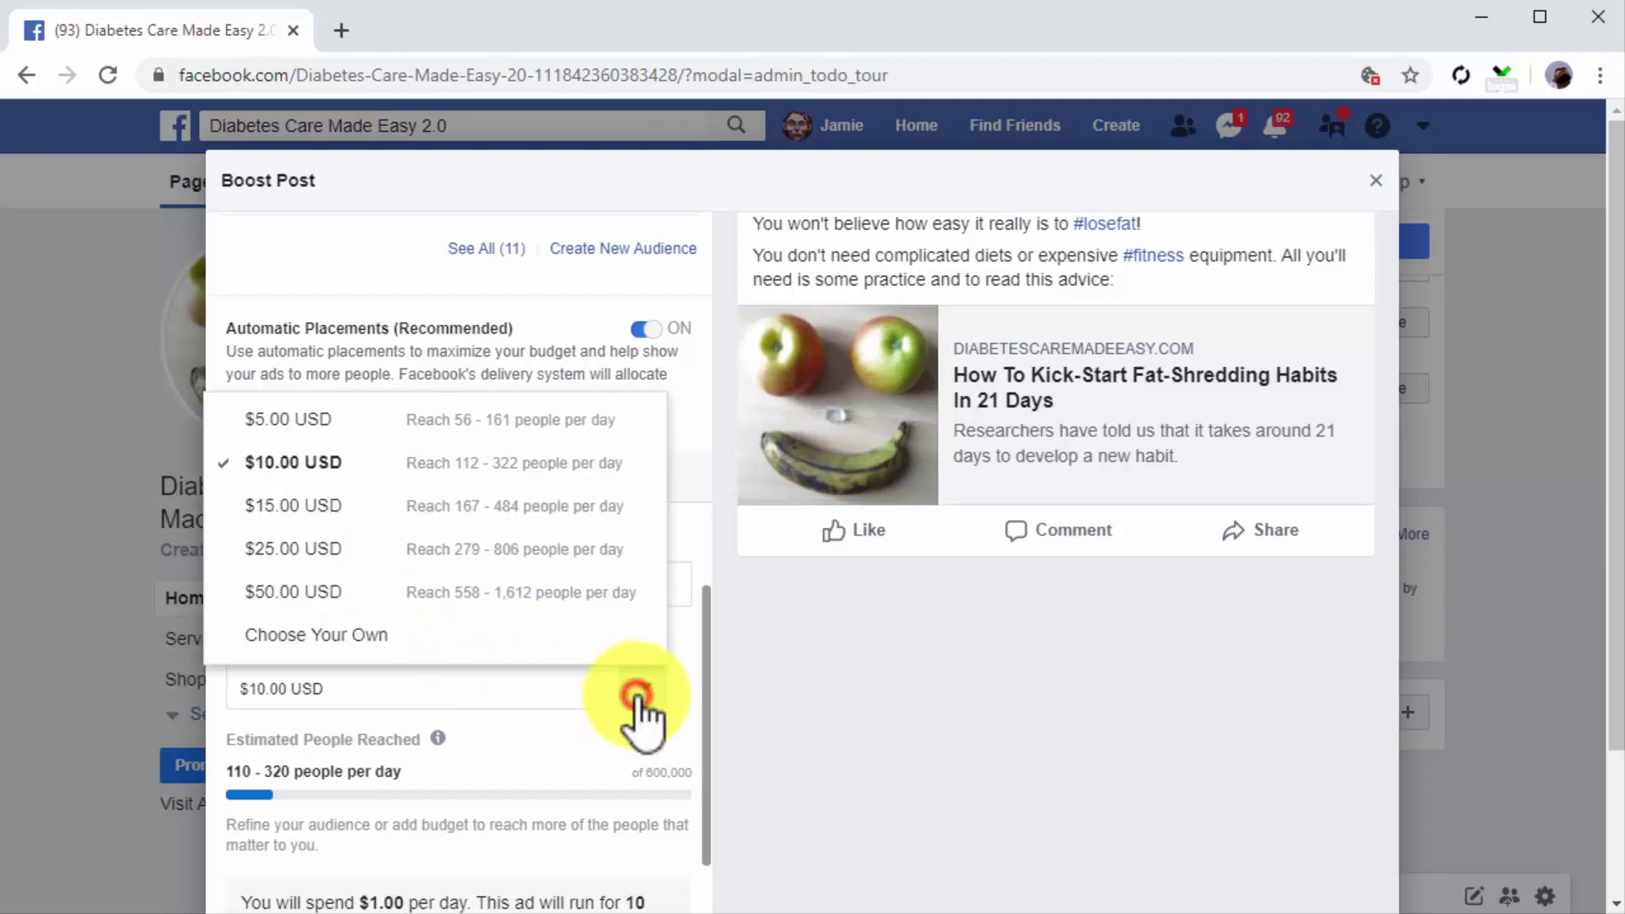
click(355, 427)
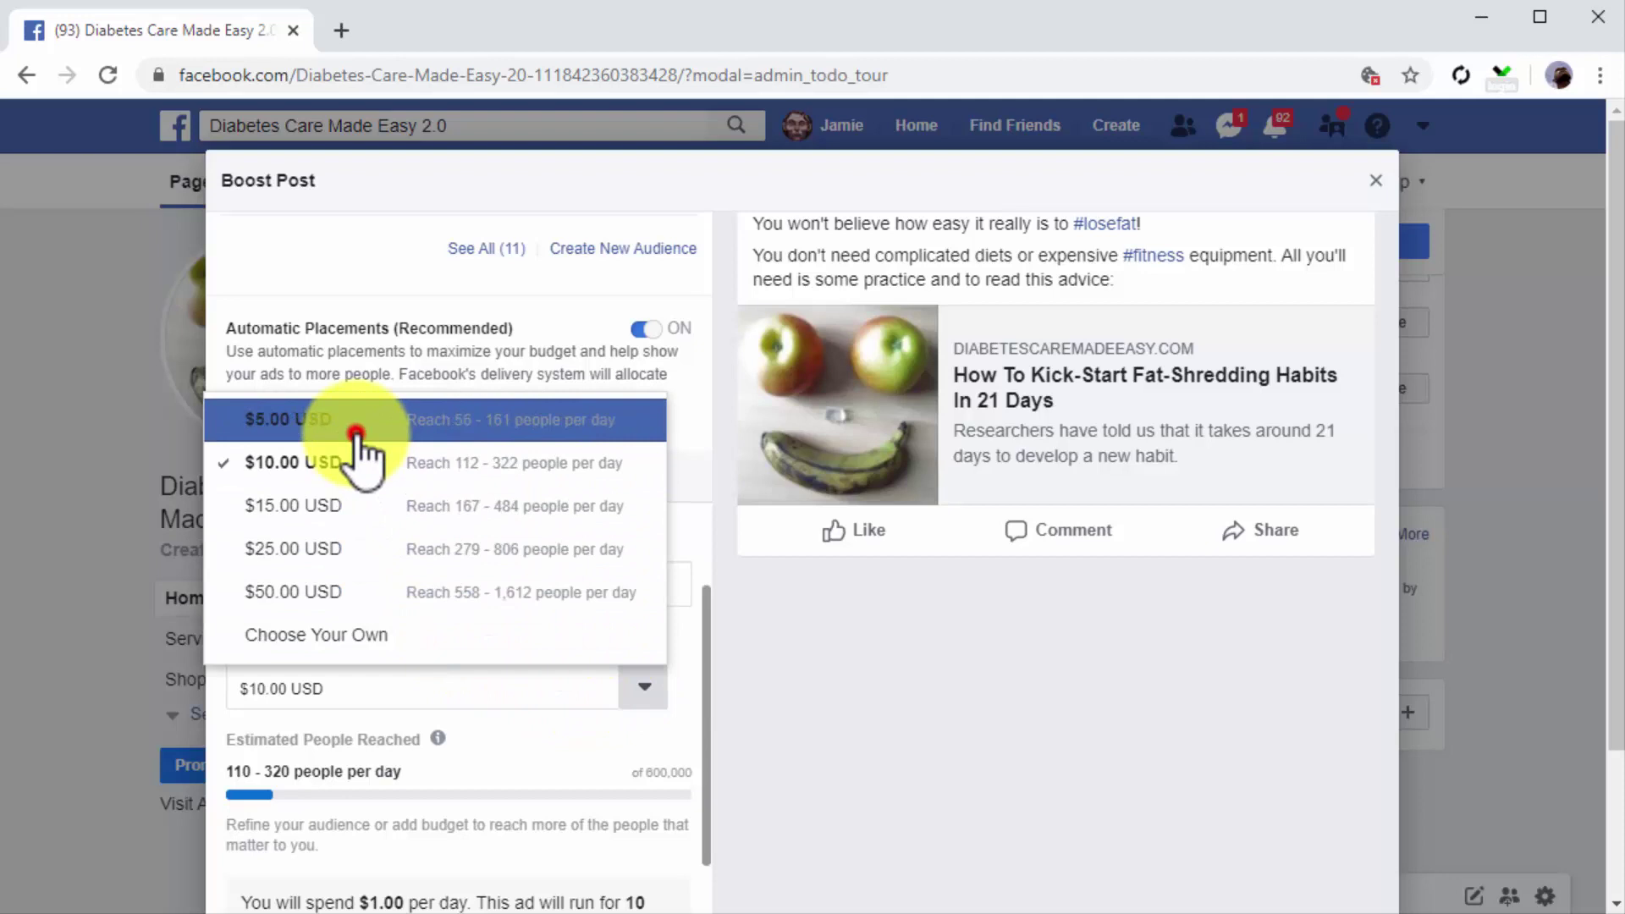
scroll(395, 578, down, 1)
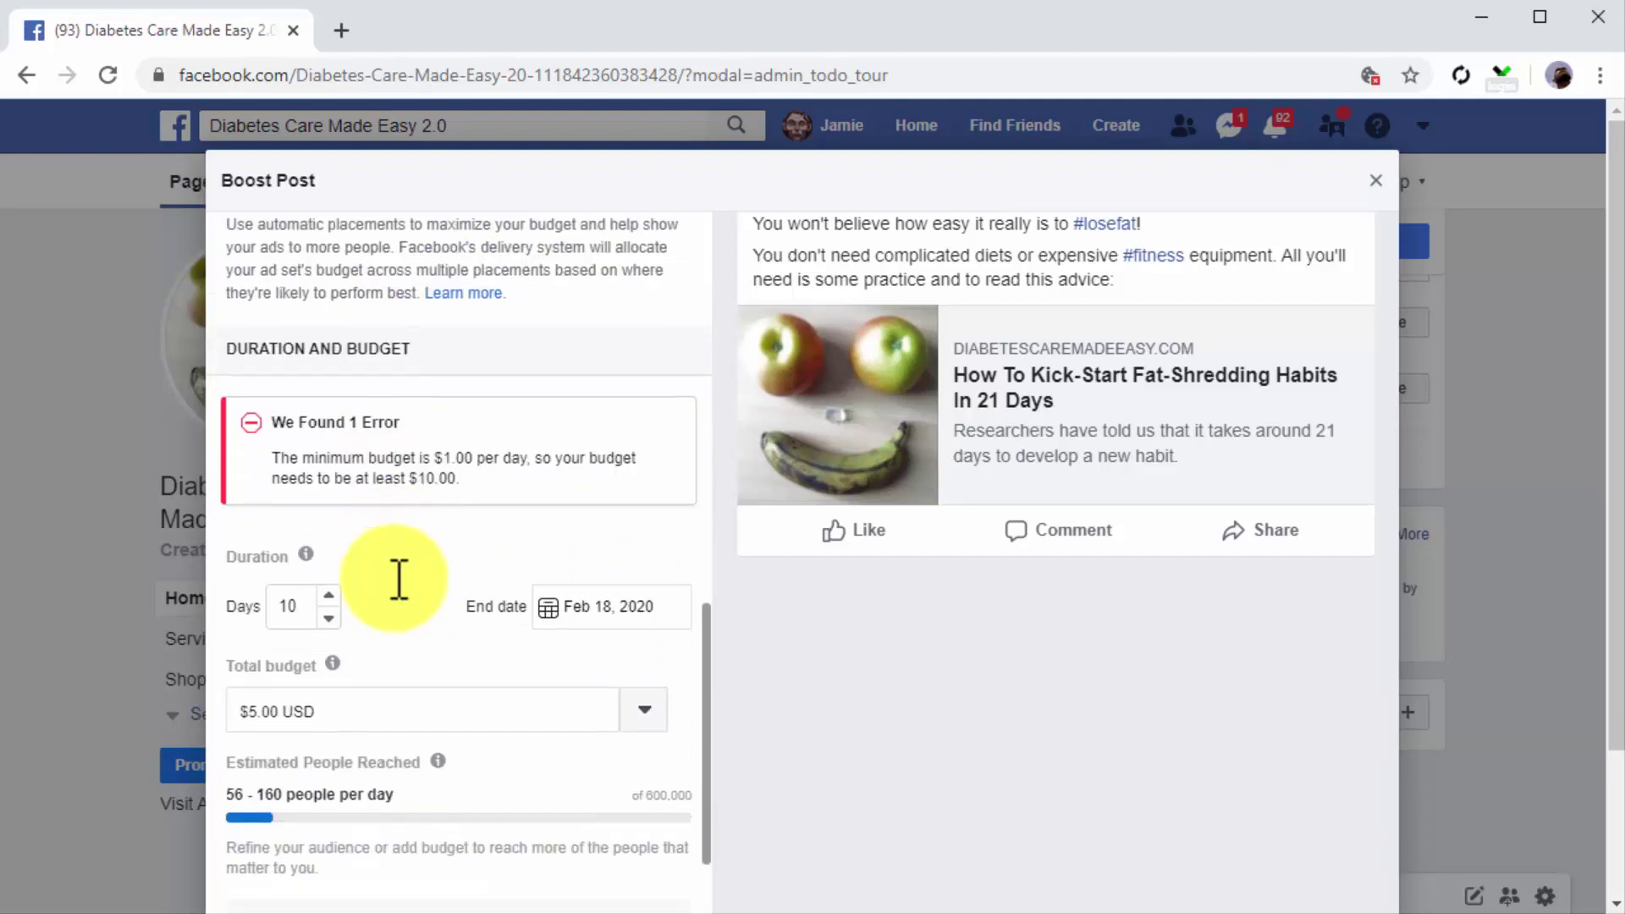
Step: Set the total budget of the boost to $10.00 USD
scroll(395, 577, down, 1)
click(645, 592)
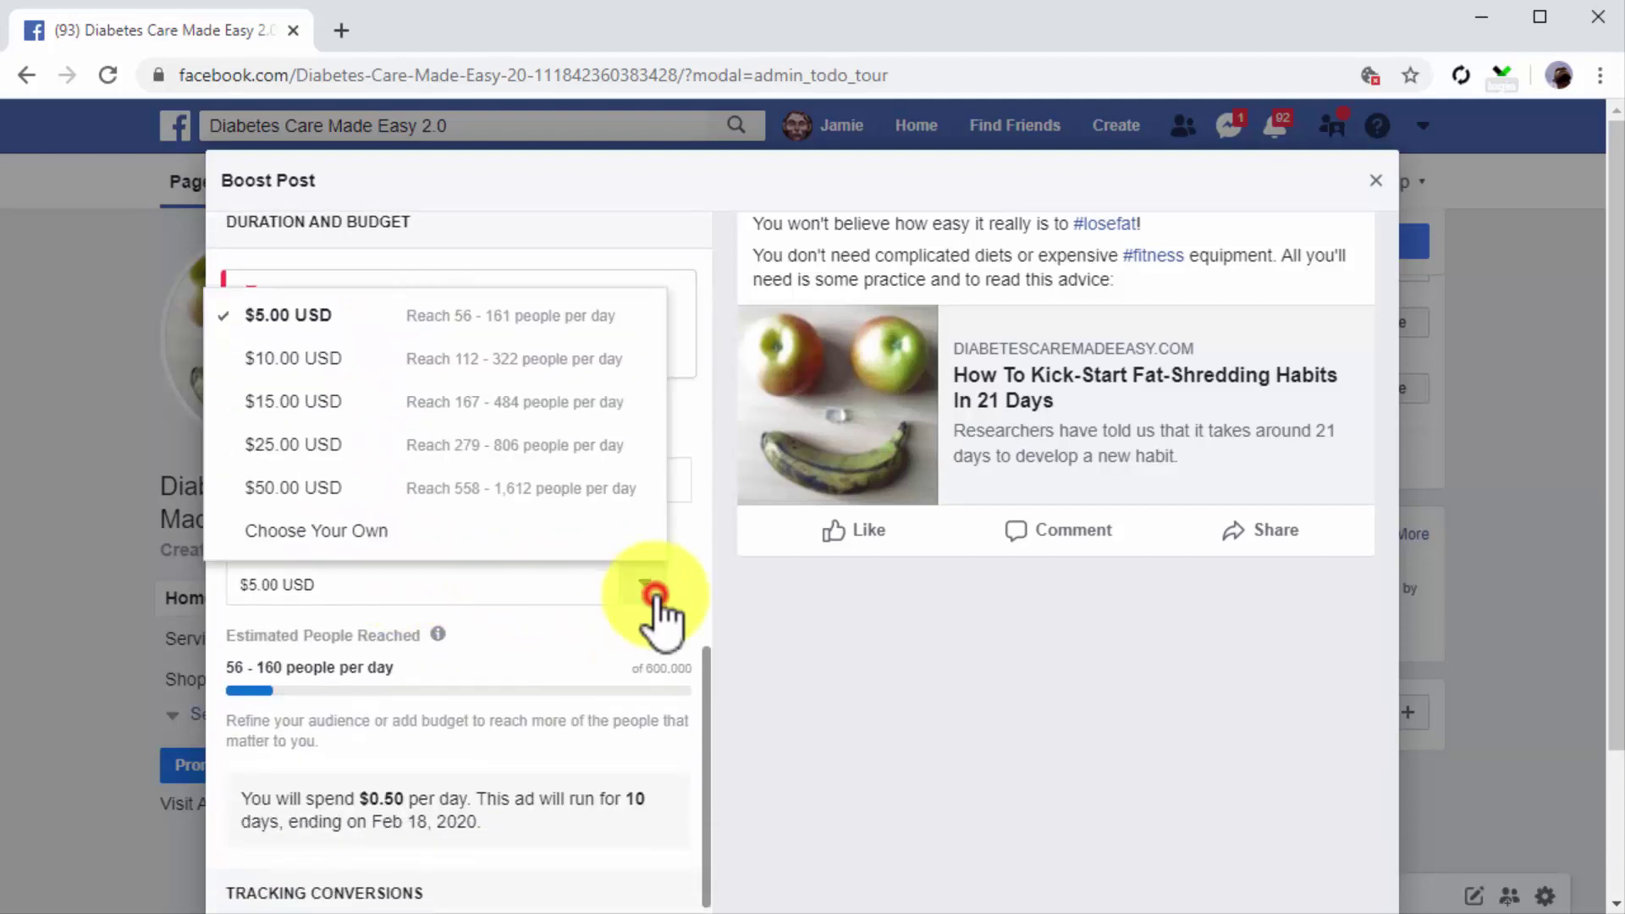
click(339, 360)
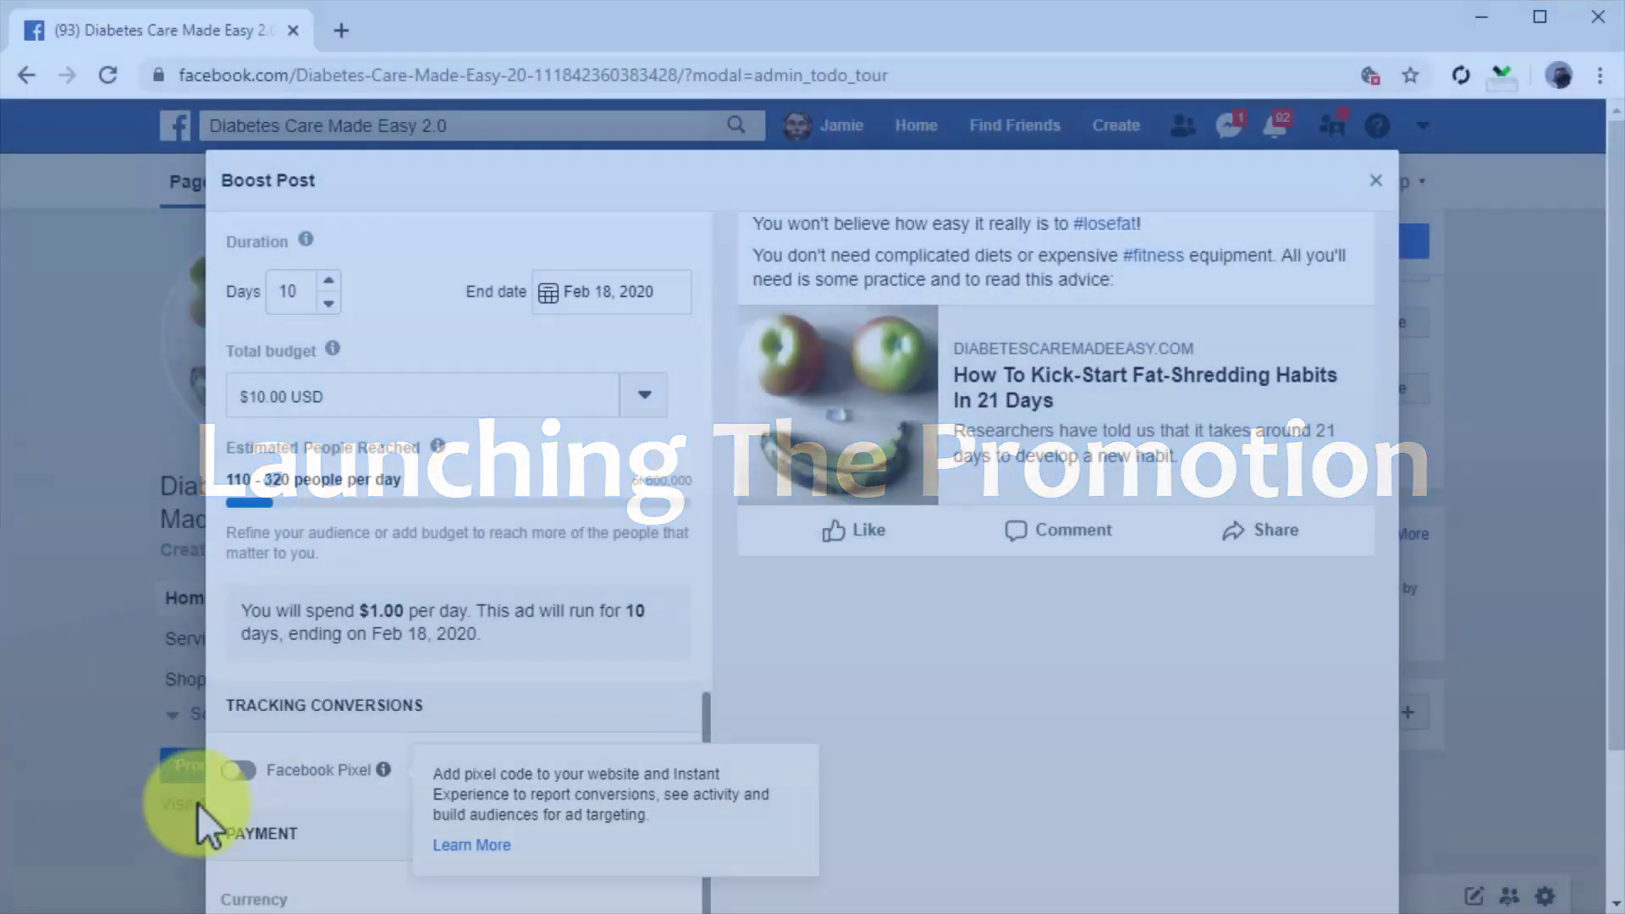
Step: Select US Dollars as the payment currency and bring the ad preview back into view
scroll(191, 806, down, 3)
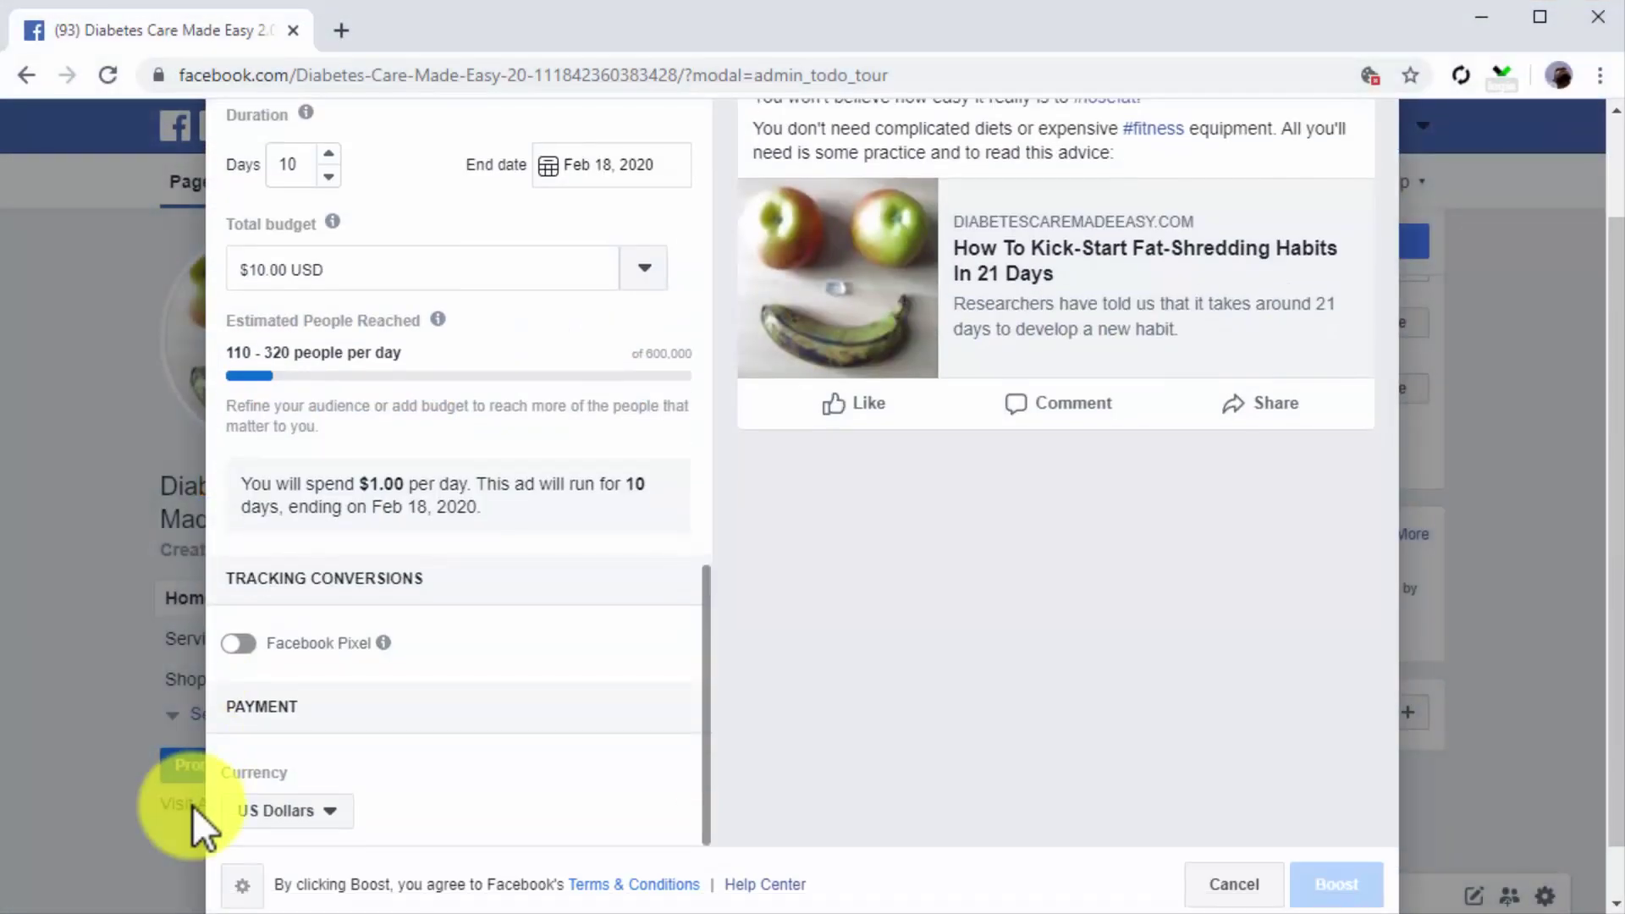
click(298, 813)
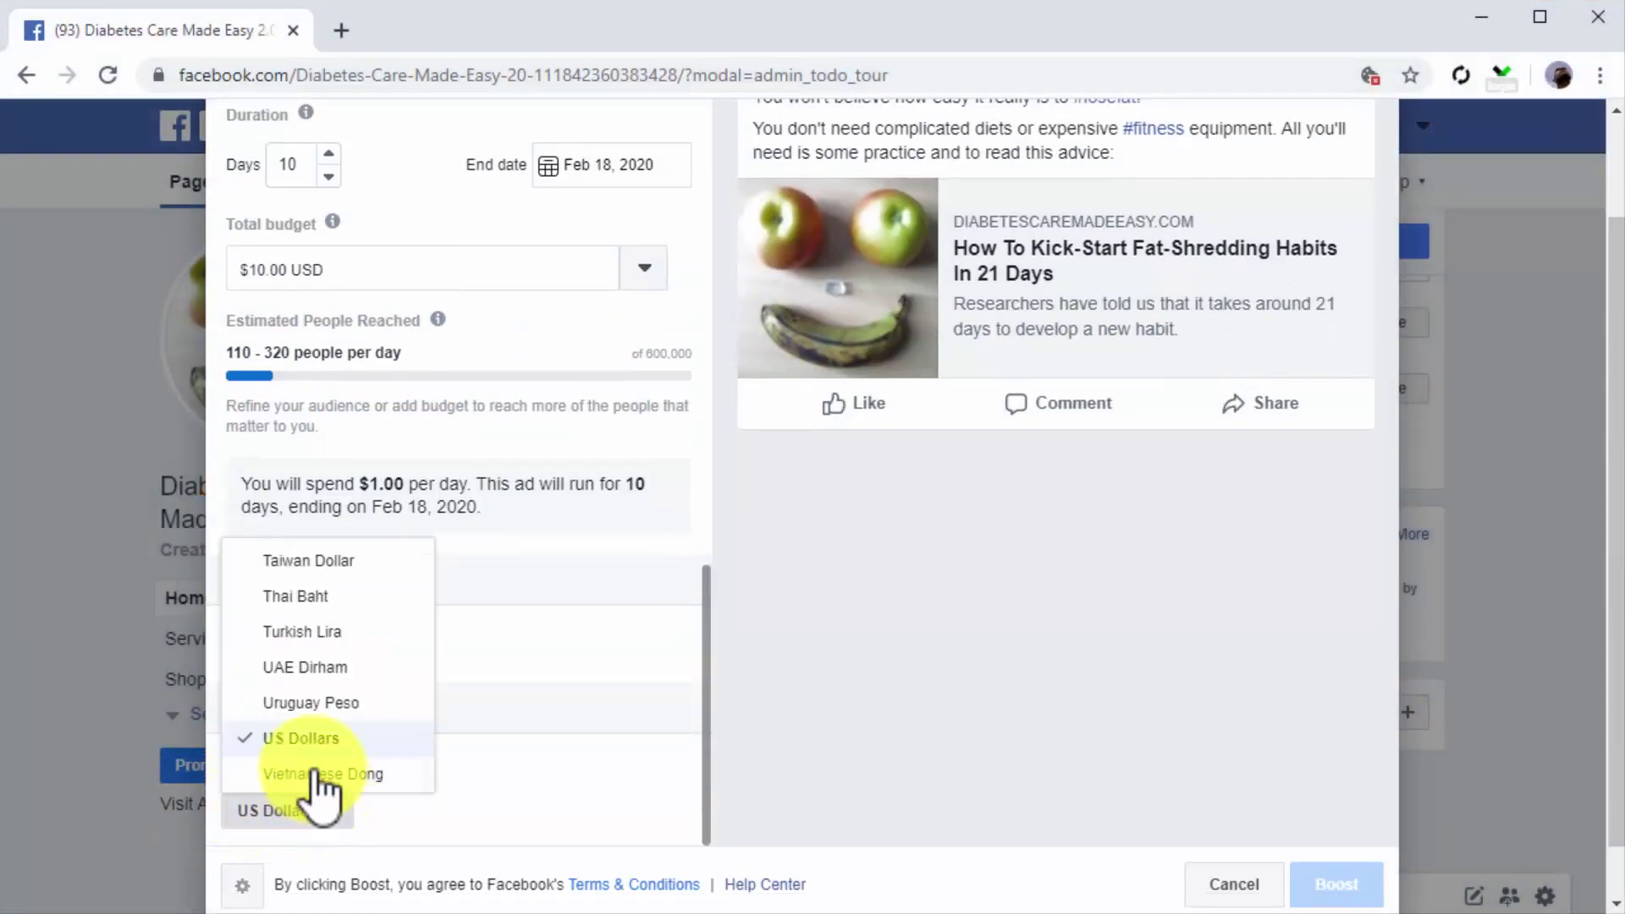
click(303, 740)
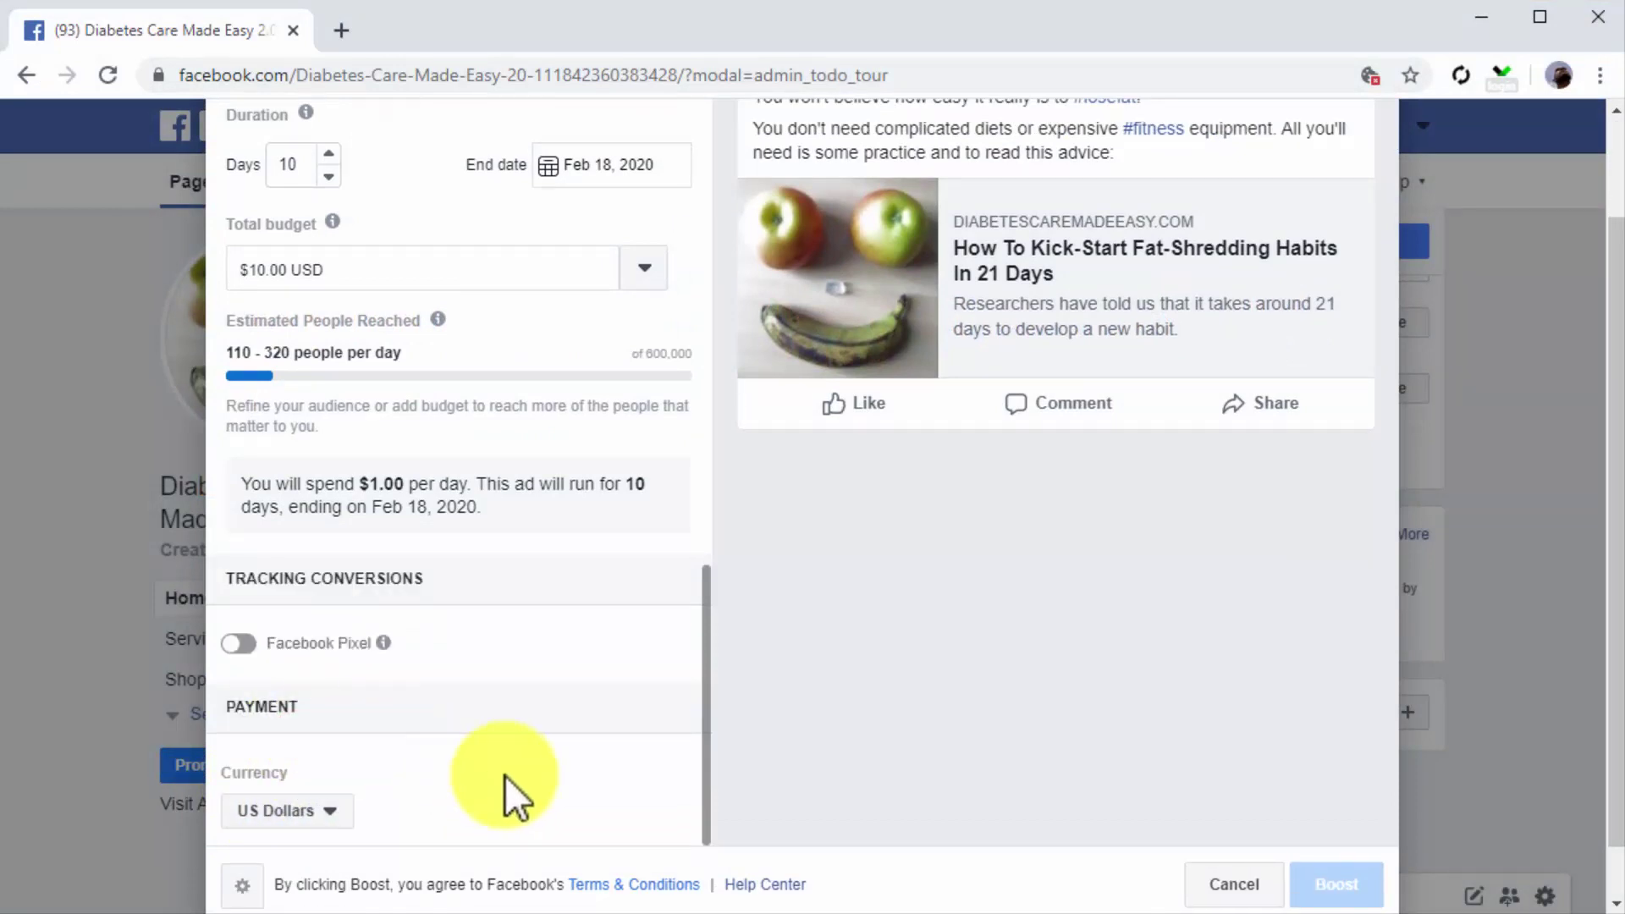
scroll(1100, 612, up, 3)
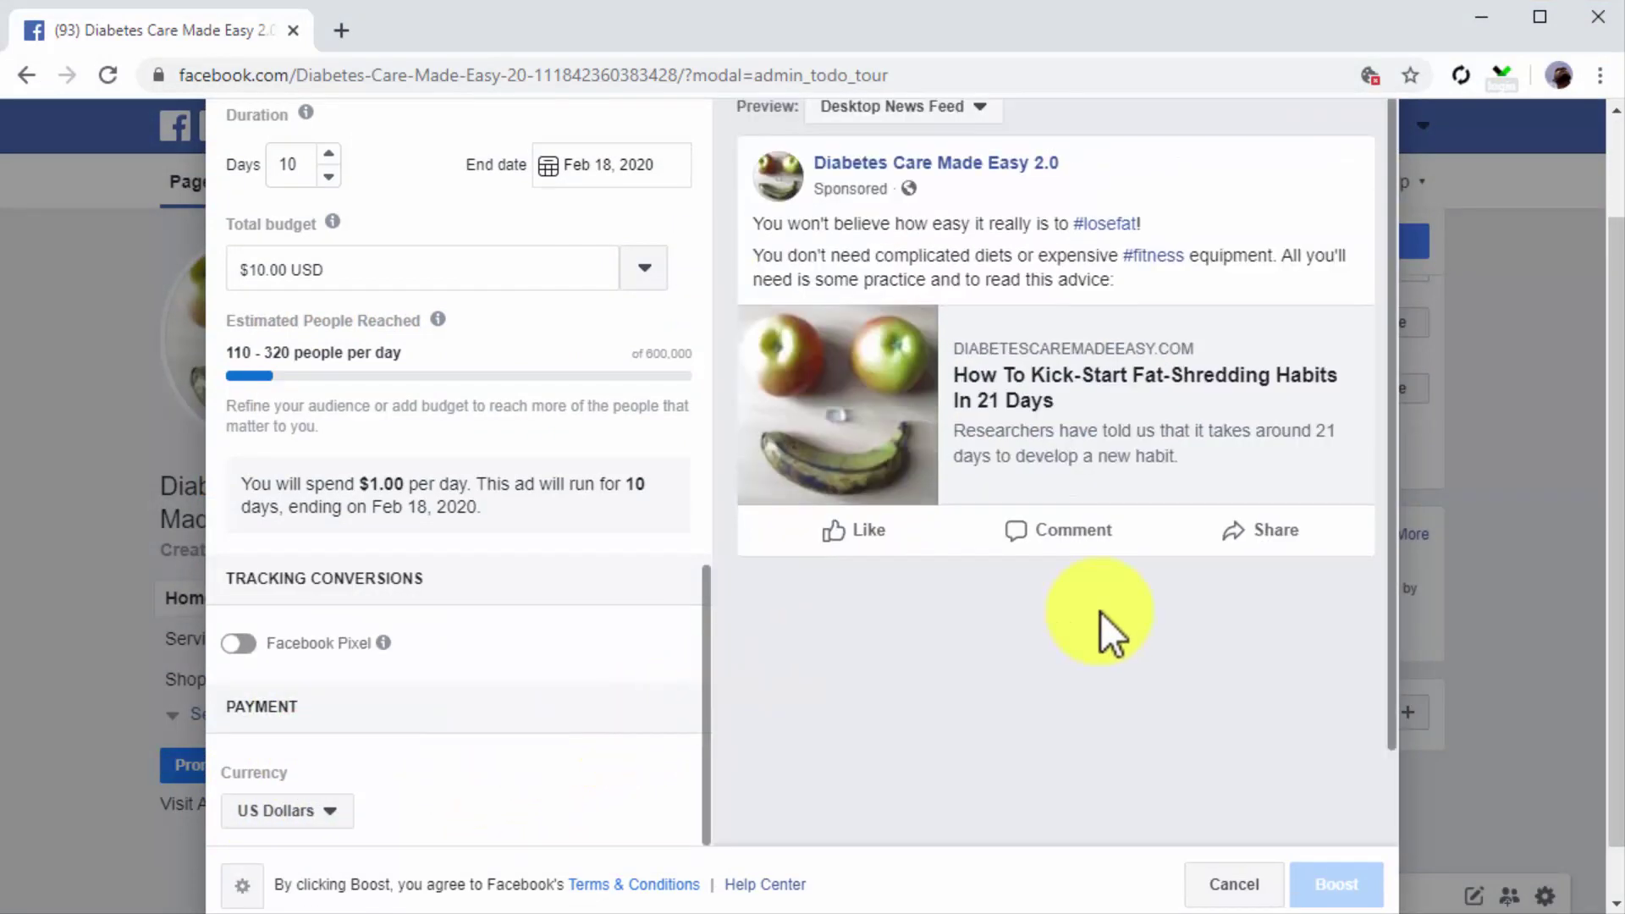